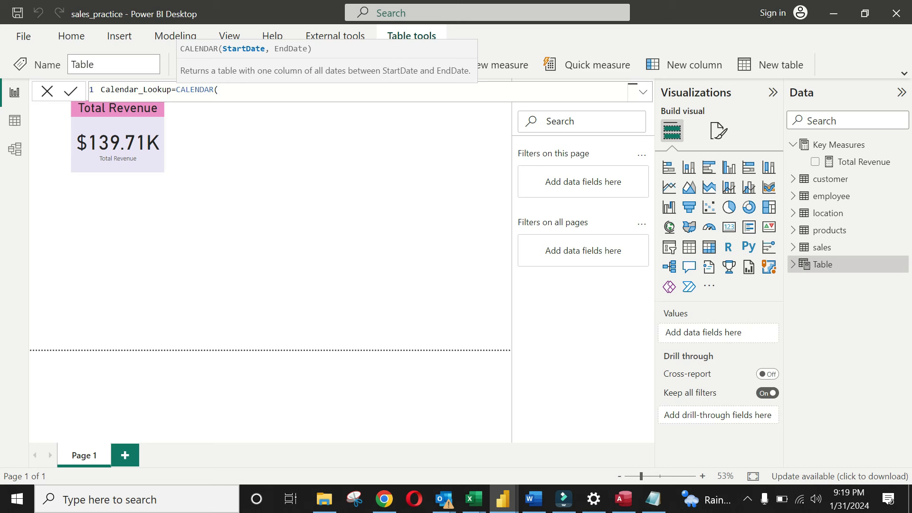
Step: Enter MINX(sales,sales[date]) as the start date of the Calendar_Lookup CALENDAR formula
type("min")
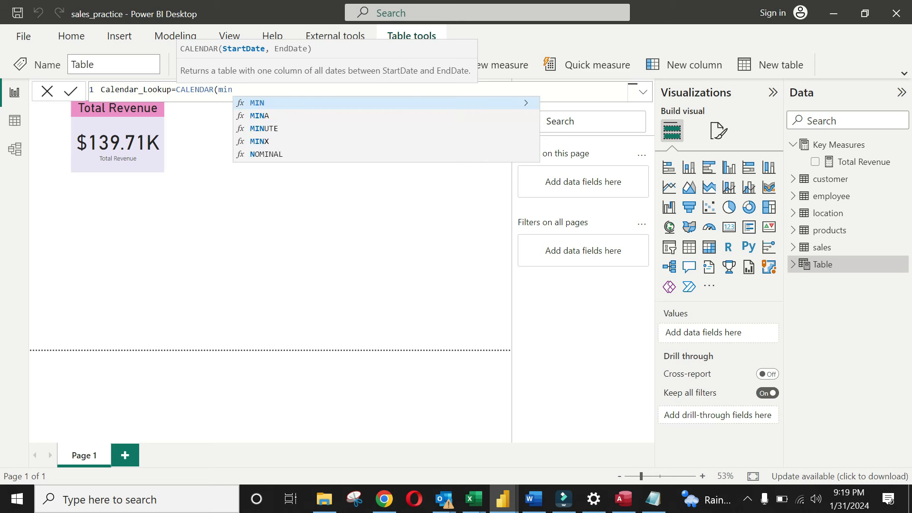
key("Down")
key("Down")
key("Down")
key("Tab")
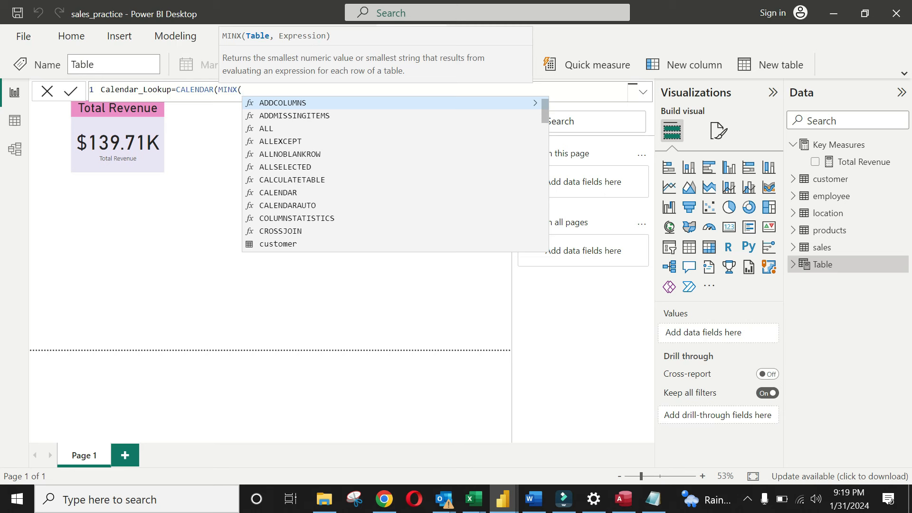
type("sales,s")
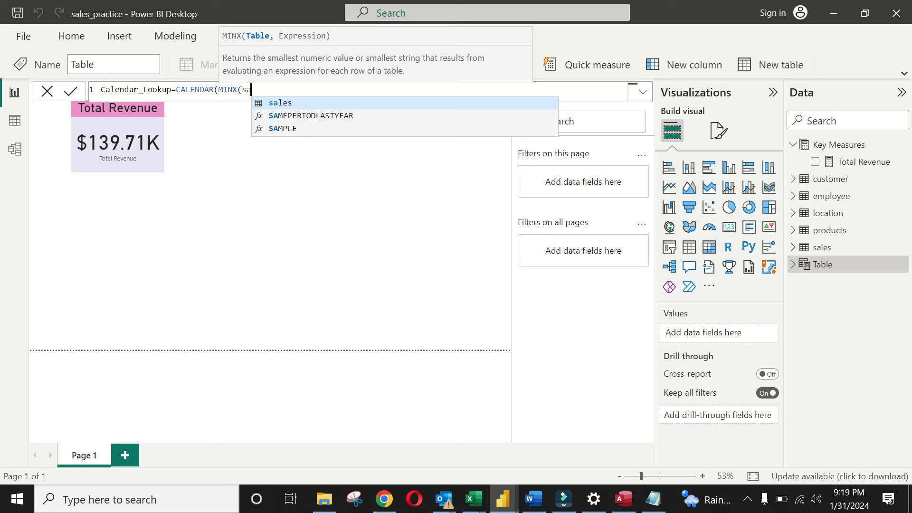
key("Tab")
type(",s")
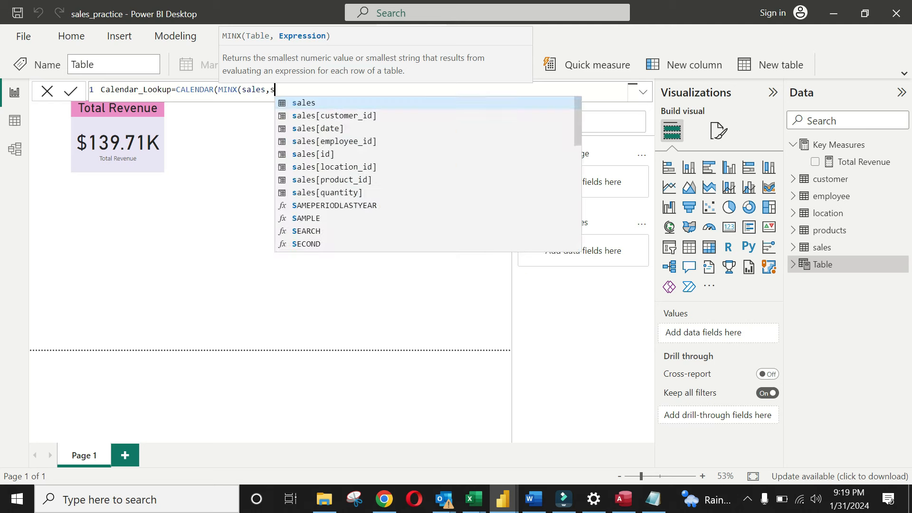
type("a")
key("Down")
key("Down")
key("Down")
key("Up")
key("Tab")
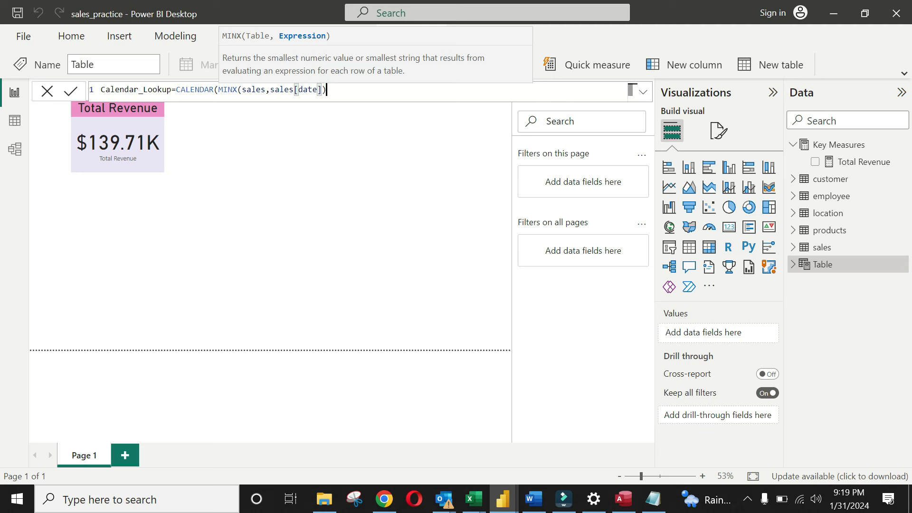
type("),")
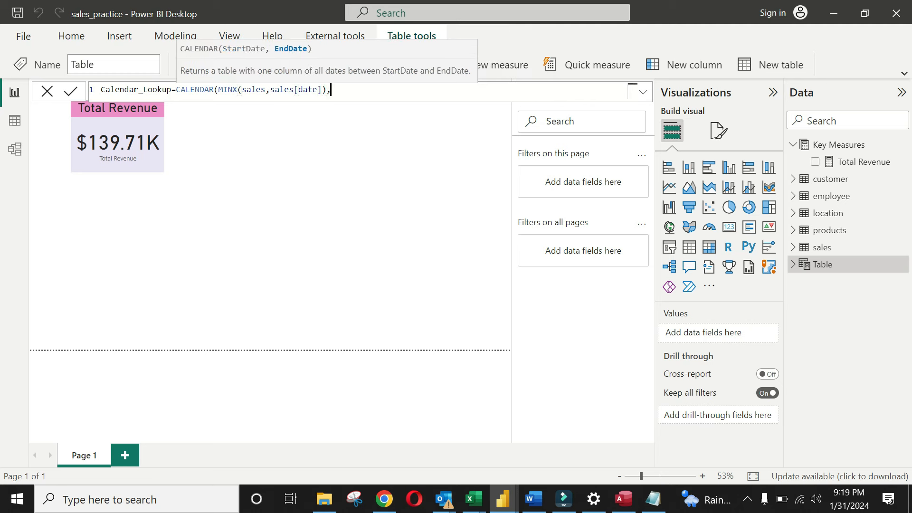
type("sales")
key("BackSpace")
key("BackSpace")
key("BackSpace")
key("BackSpace")
key("BackSpace")
Step: Complete the CALENDAR formula with MAXX(sales,sales[date]) as the end date and create the Calendar_Lookup table
type("min")
key("Down")
key("Down")
key("Down")
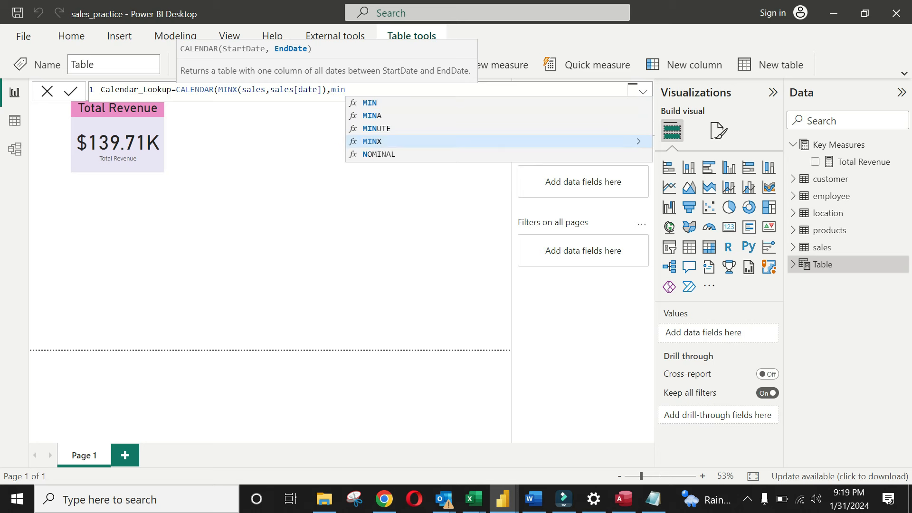
key("BackSpace")
key("BackSpace")
type("ax")
key("Down")
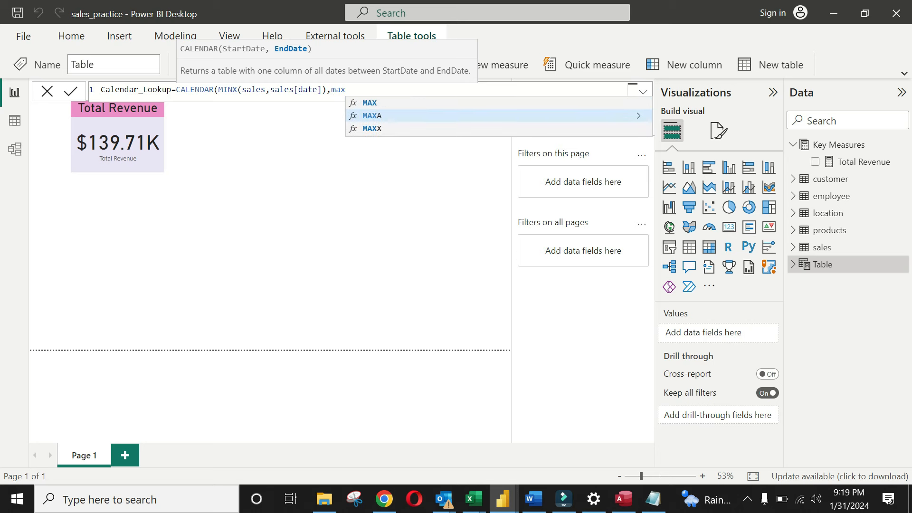
key("Down")
key("Tab")
type("sales")
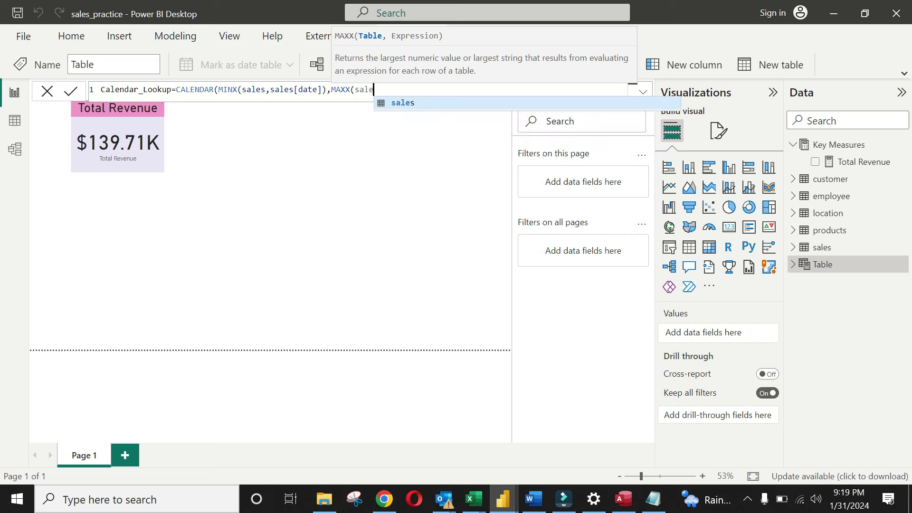
type(",sa")
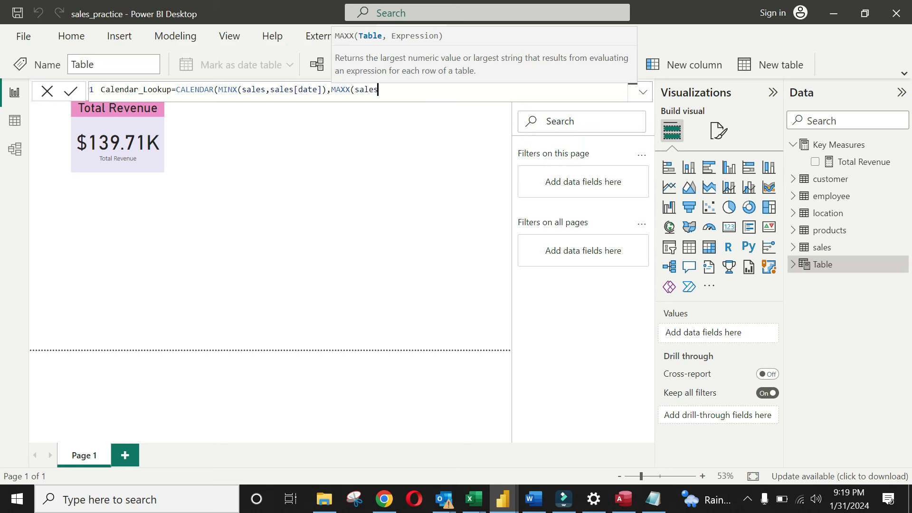
type("les")
key("Down")
key("Down")
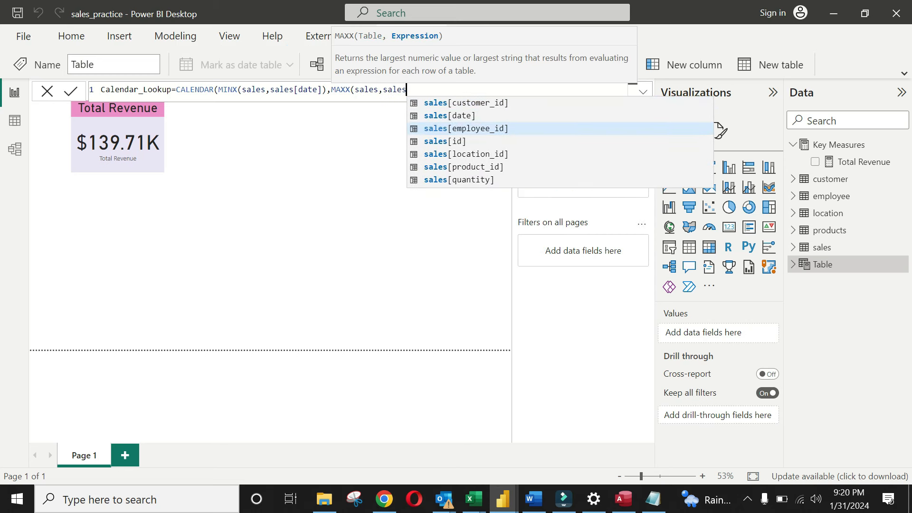
key("Up")
key("Tab")
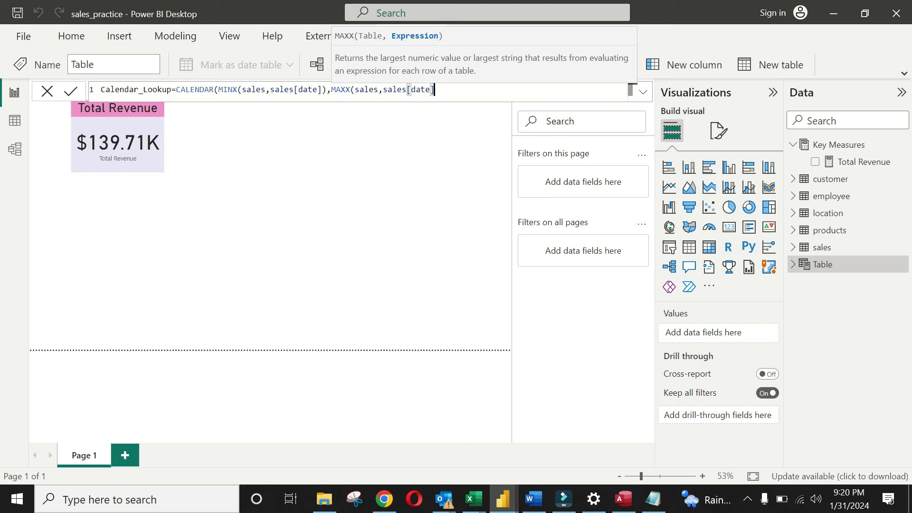
type("))")
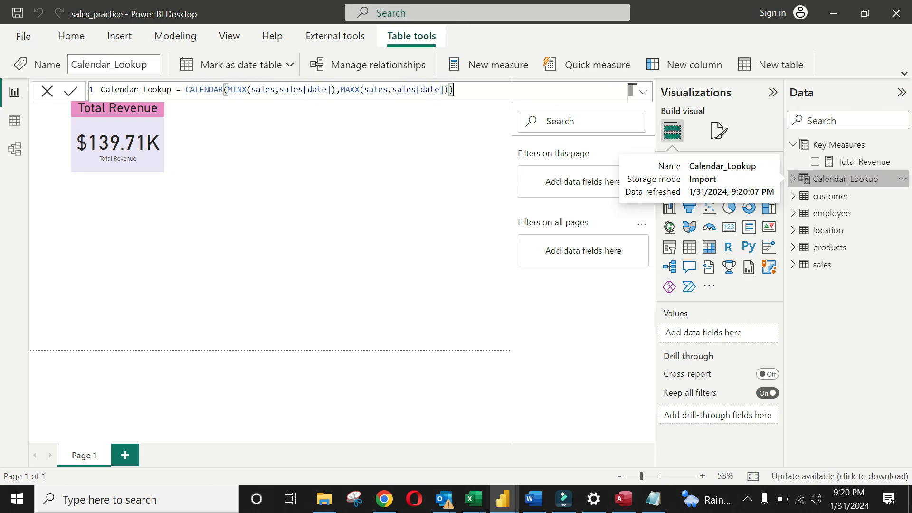
Step: Inspect the Calendar_Lookup dates in the table view by sorting the Date column descending and back to ascending
left_click(15, 121)
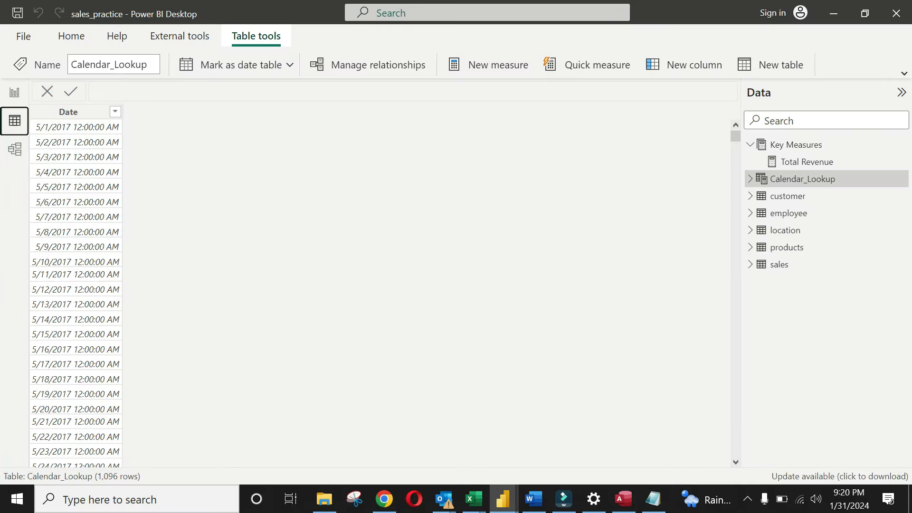
left_click(115, 112)
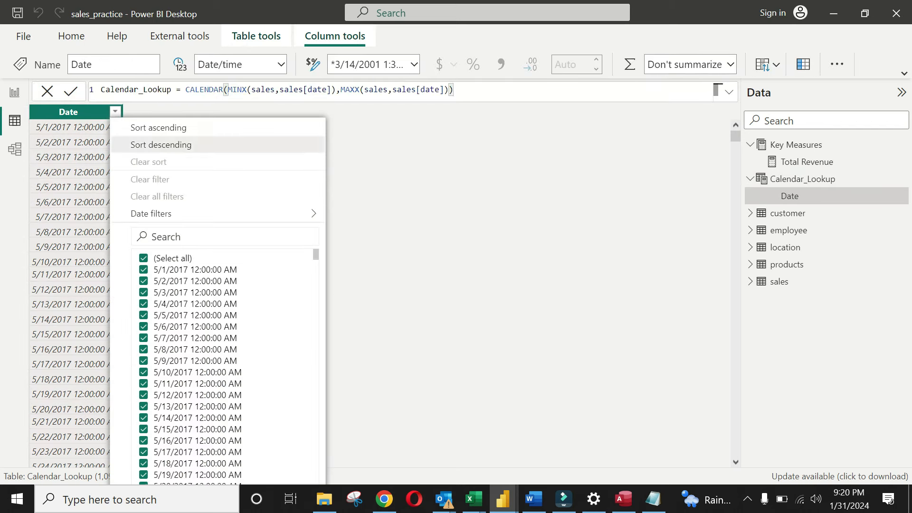
left_click(161, 144)
left_click(114, 112)
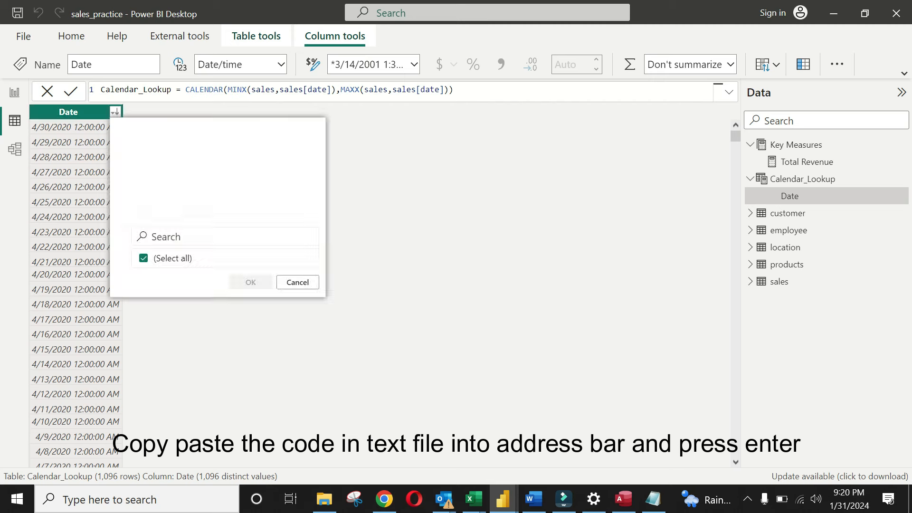
left_click(158, 128)
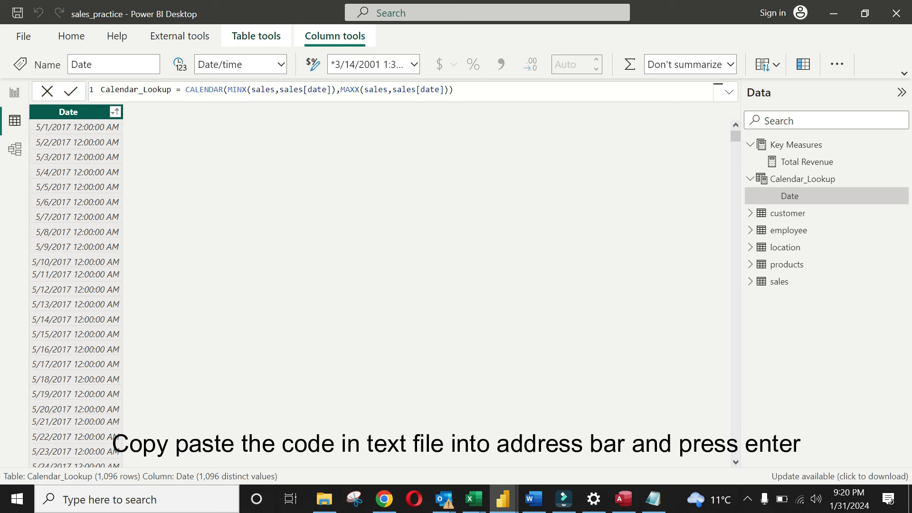
Step: Switch to the FullDatesTable+Script file in Notepad and copy the whole DateTable script
left_click(654, 499)
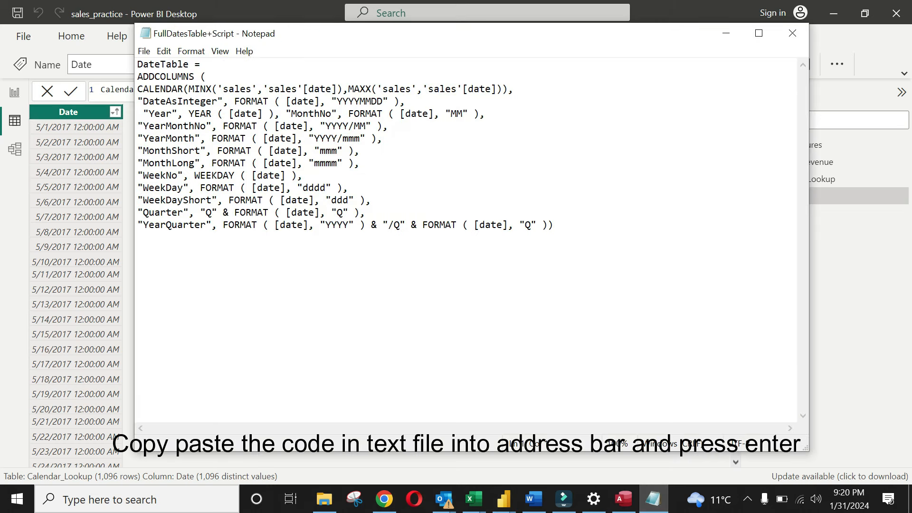
key("shift+Up")
key("shift+Up")
key("shift+Up")
key("shift+Up")
key("shift+Up")
key("shift+Up")
key("shift+Up")
key("shift+Up")
key("shift+Up")
key("shift+Up")
key("shift+Up")
key("shift+Up")
key("shift+Up")
key("ctrl+c")
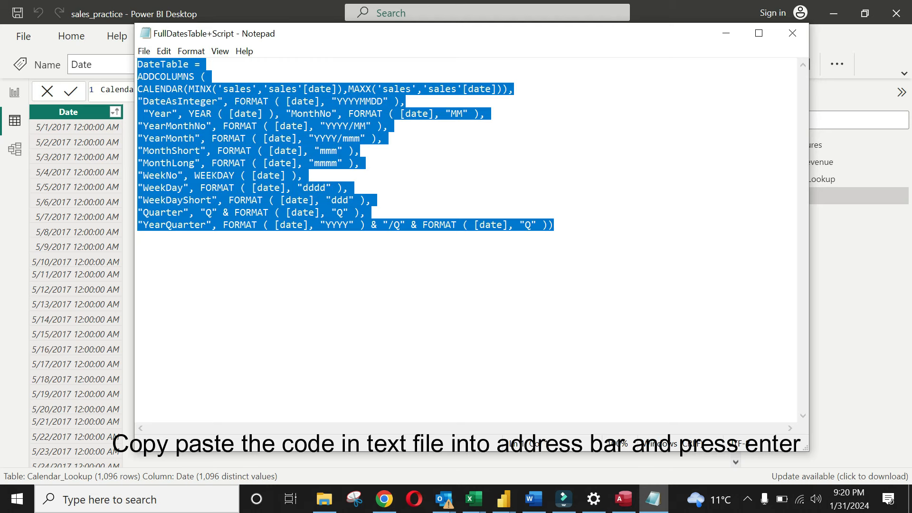
Step: Back in Power BI Desktop, replace the CALENDAR expression after "Calendar_Lookup =" with the copied script
left_click_drag(456, 33, 461, 135)
left_click(475, 90)
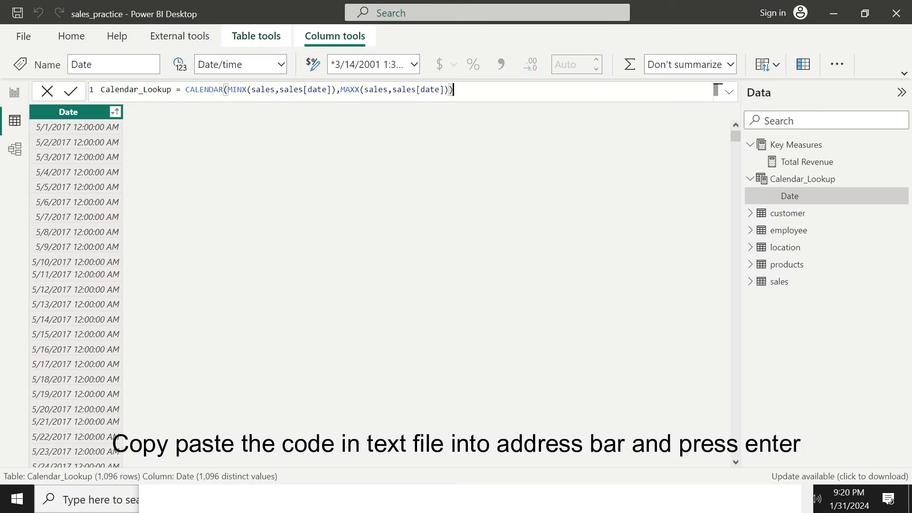
left_click_drag(454, 90, 185, 90)
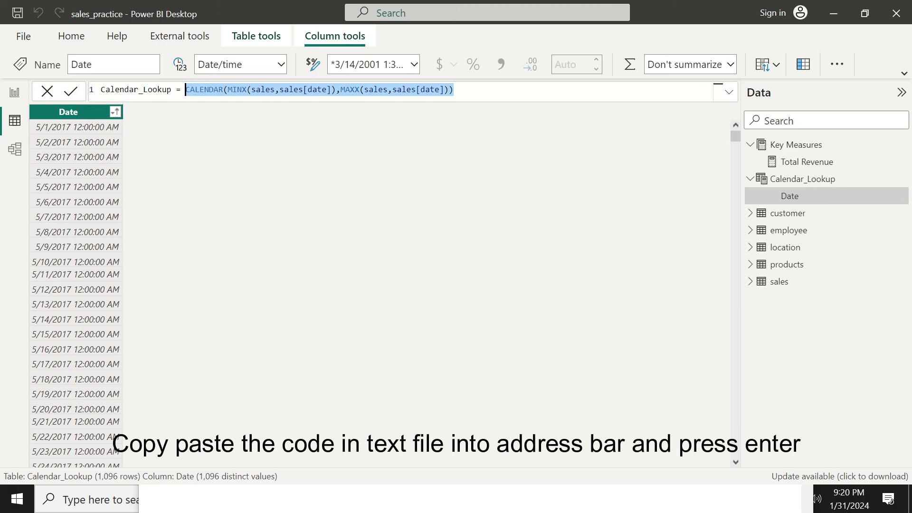
left_click(456, 90)
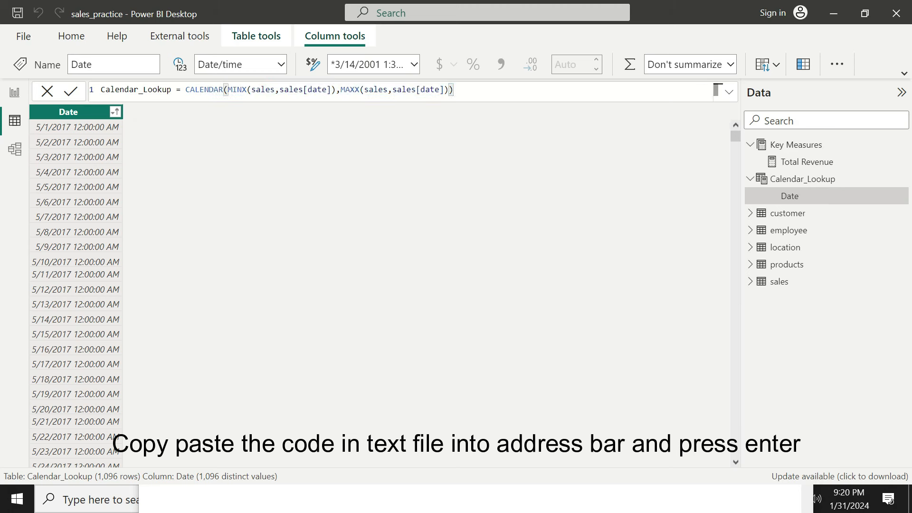
left_click_drag(454, 90, 185, 90)
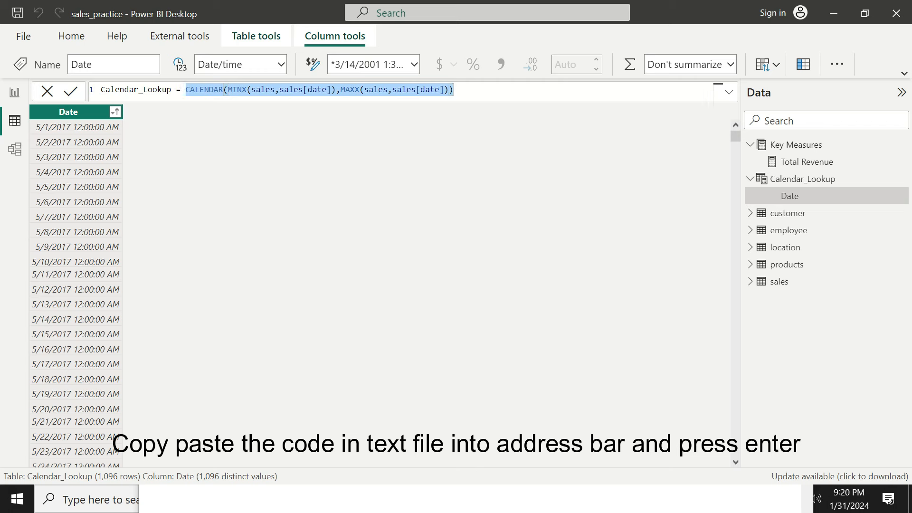
key("BackSpace")
key("ctrl+v")
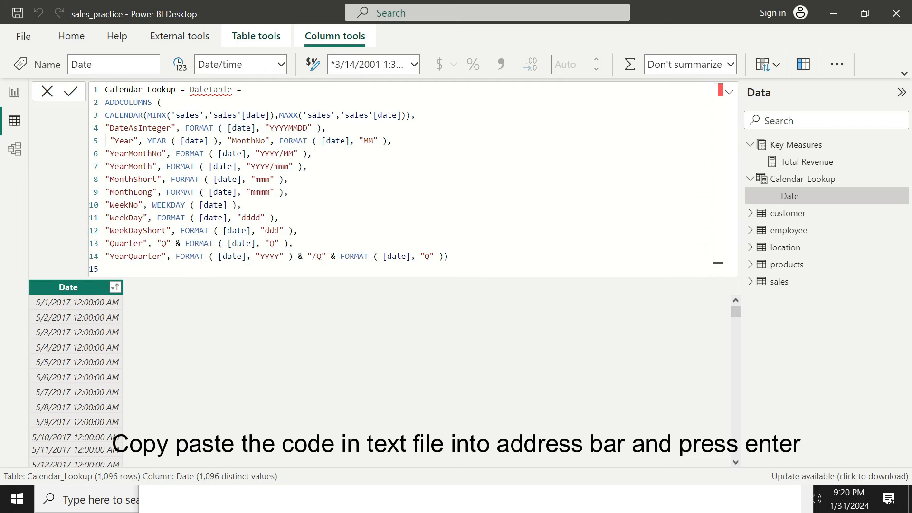
Step: Remove the redundant "DateTable =" from the first line of the Calendar_Lookup formula and commit the formula
left_click(242, 90)
key("BackSpace")
key("BackSpace")
key("BackSpace")
key("BackSpace")
key("BackSpace")
key("BackSpace")
key("BackSpace")
key("BackSpace")
key("BackSpace")
key("BackSpace")
key("BackSpace")
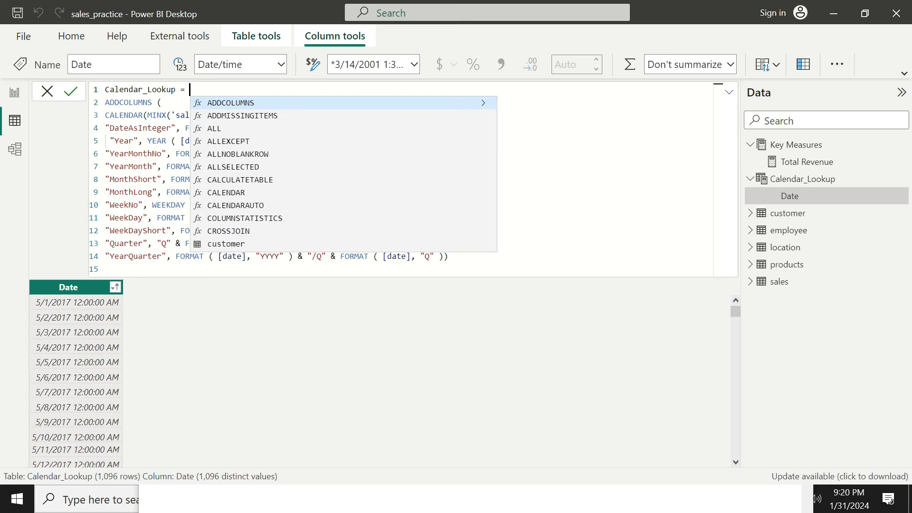
key("Escape")
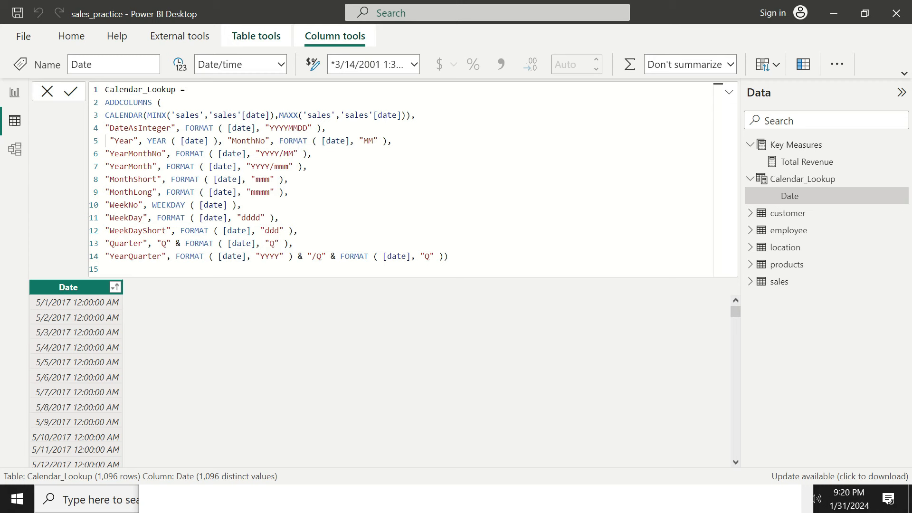
key("Return")
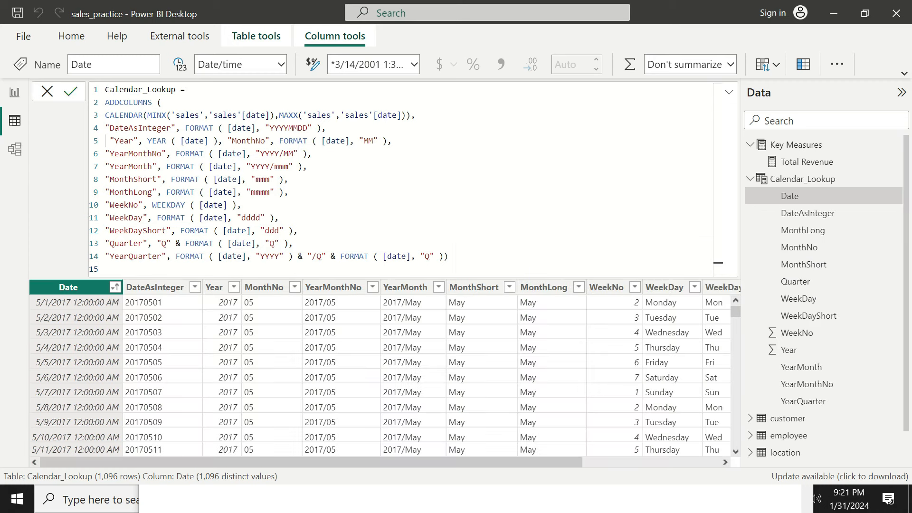
Step: Collapse the Calendar_Lookup field list and the expanded formula, and look over the table's added date columns
left_click(750, 179)
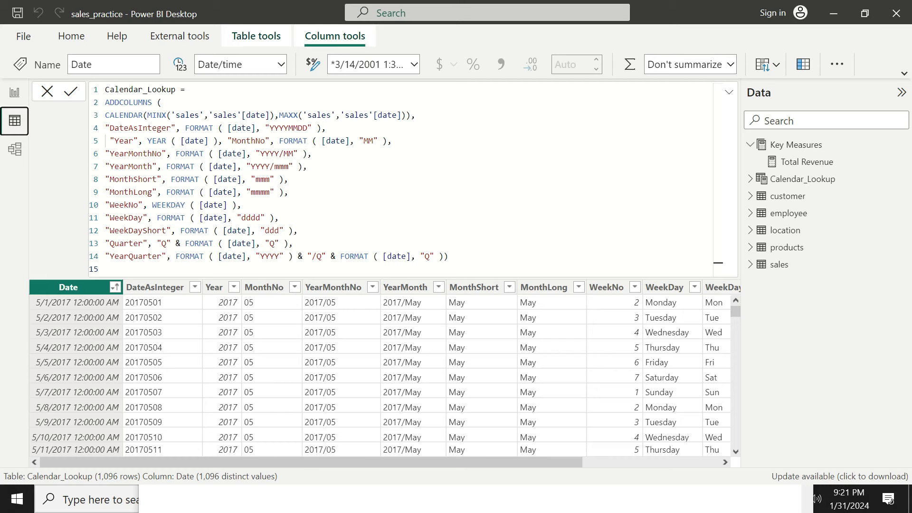
left_click(729, 92)
left_click(730, 92)
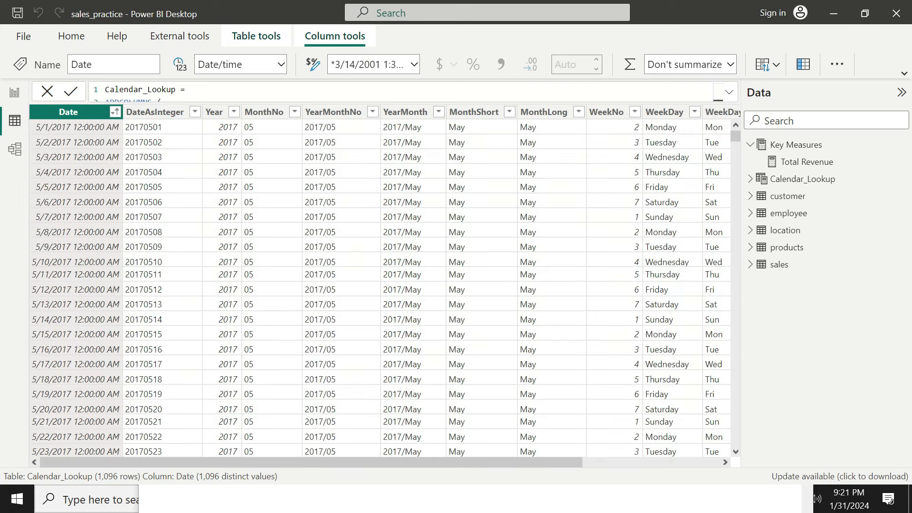
scroll(384, 285, "right", 4)
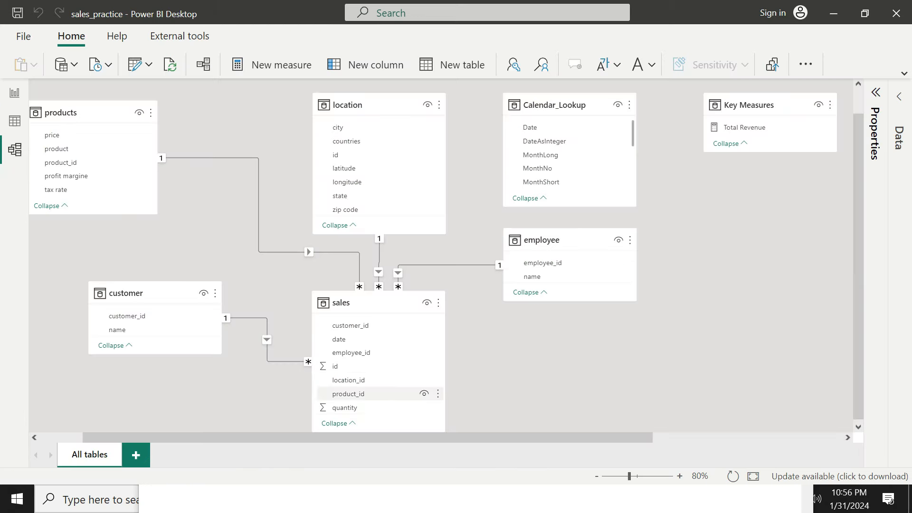
Step: Create a relationship in the model between the date field of sales and the Date field of Calendar_Lookup
left_click(340, 339)
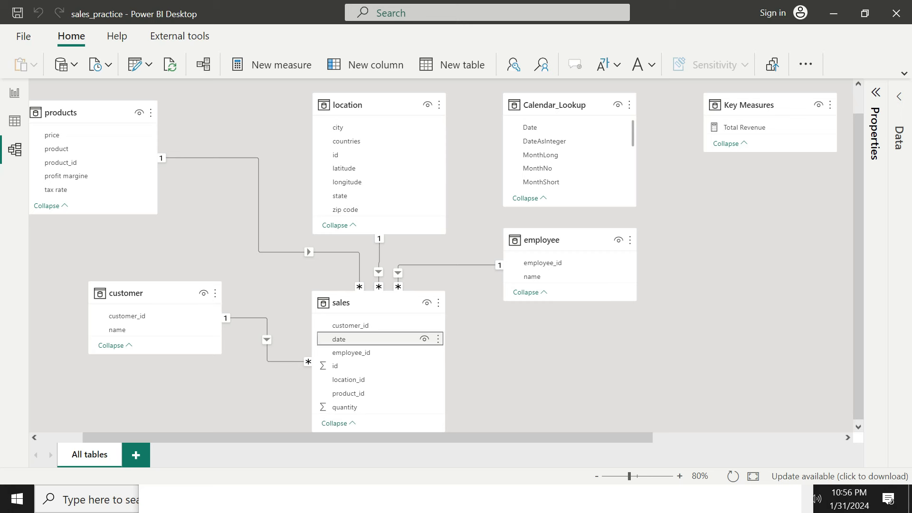
left_click_drag(340, 340, 534, 129)
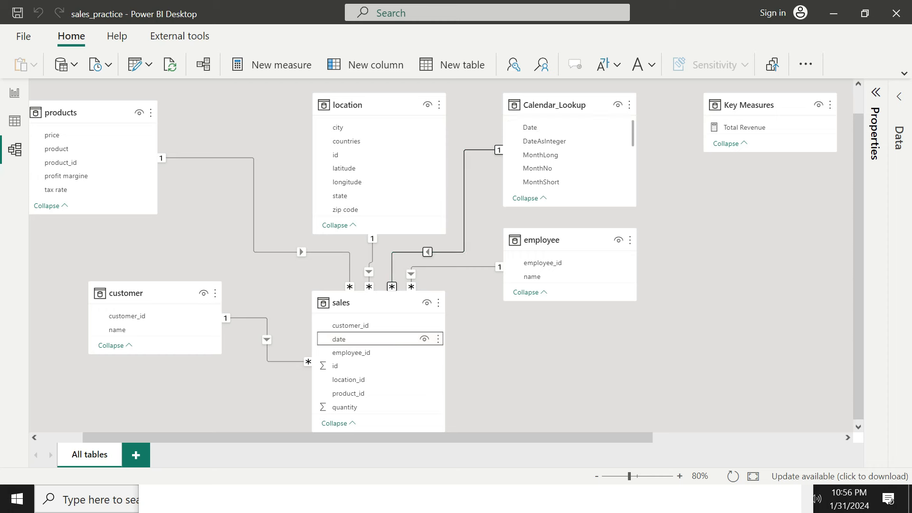
Step: In the report view, add a new measure named Revenue LY to the Key Measures table
left_click(15, 93)
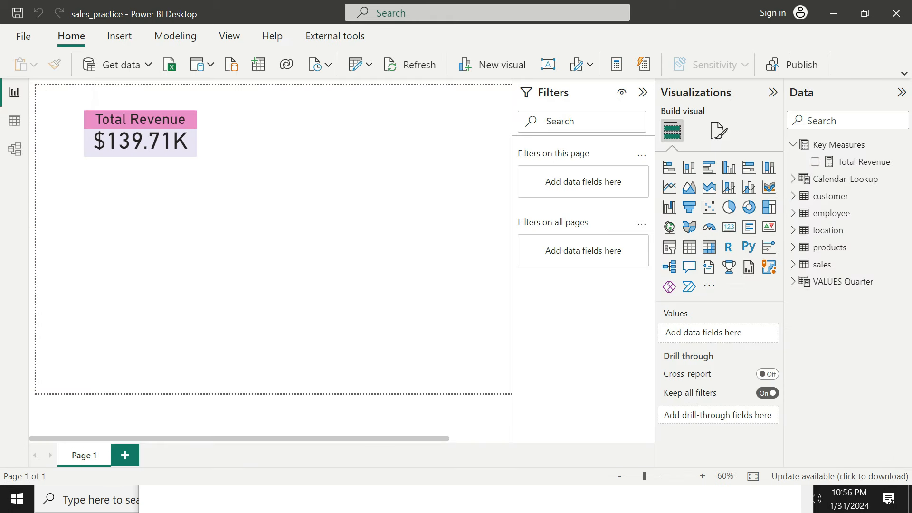
right_click(842, 144)
left_click(822, 155)
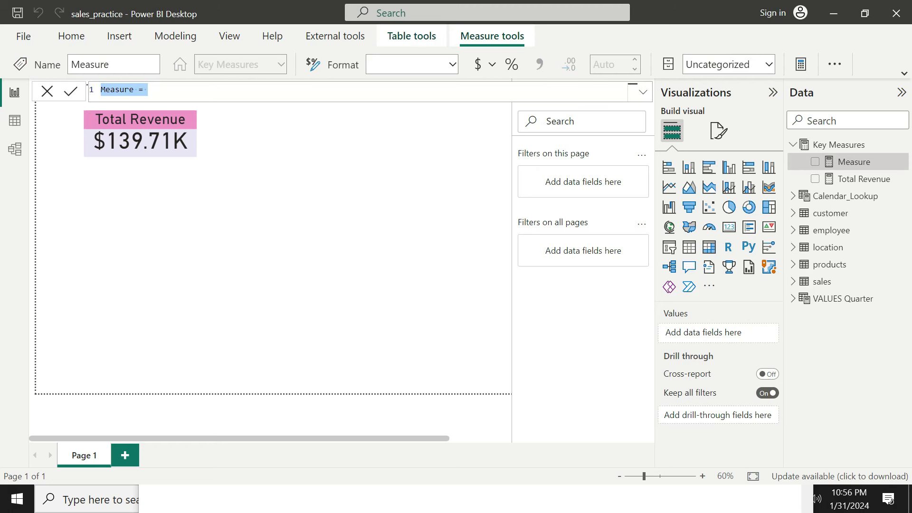
type("Revenue LY=")
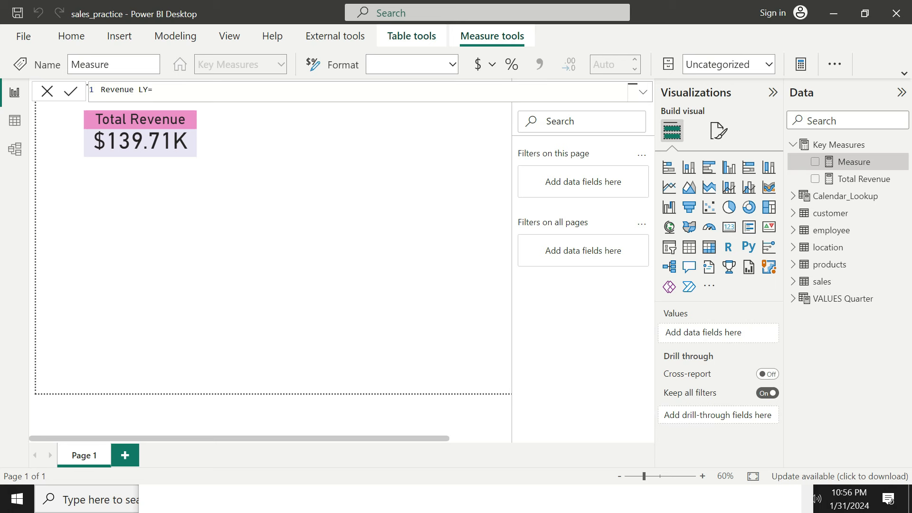
Step: Define Revenue LY as CALCULATE([Total Revenue],SAMEPERIODLASTYEAR(Calendar_Lookup[Date])) and commit the formula
type("calcul")
key("Tab")
type("tot")
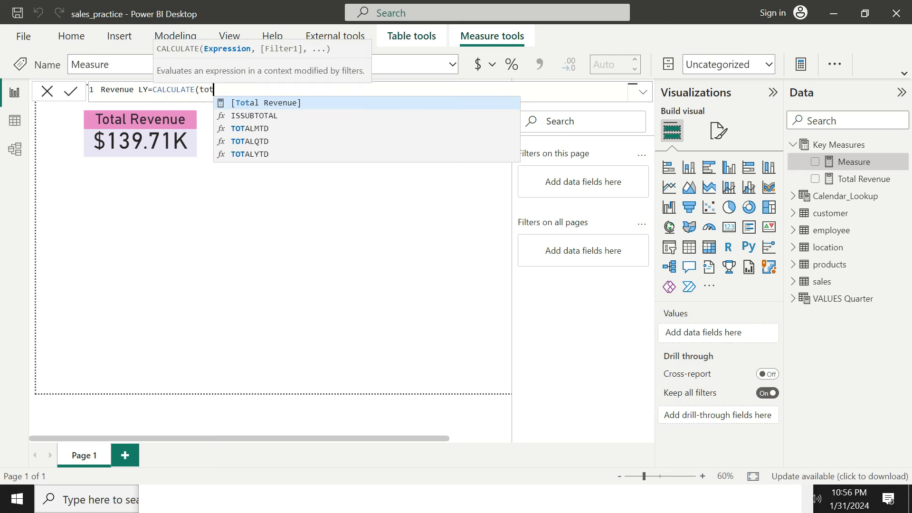
key("Tab")
type(",same")
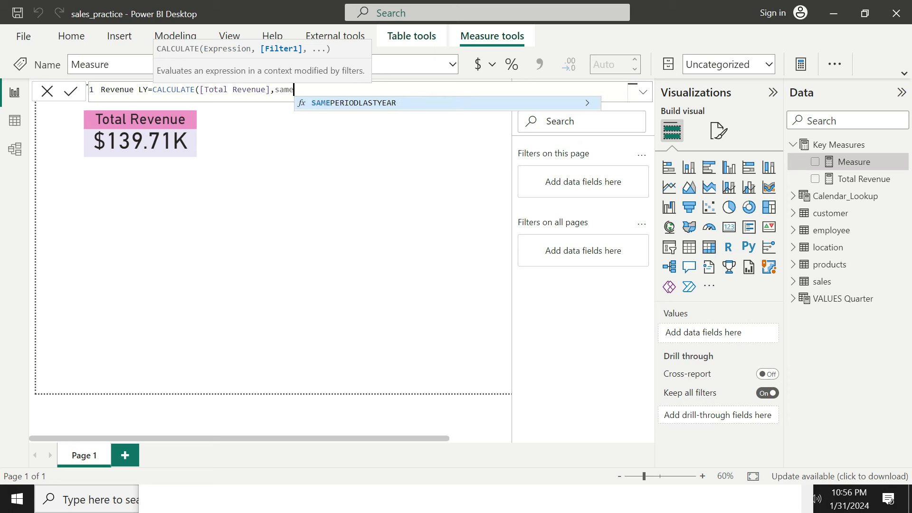
key("Tab")
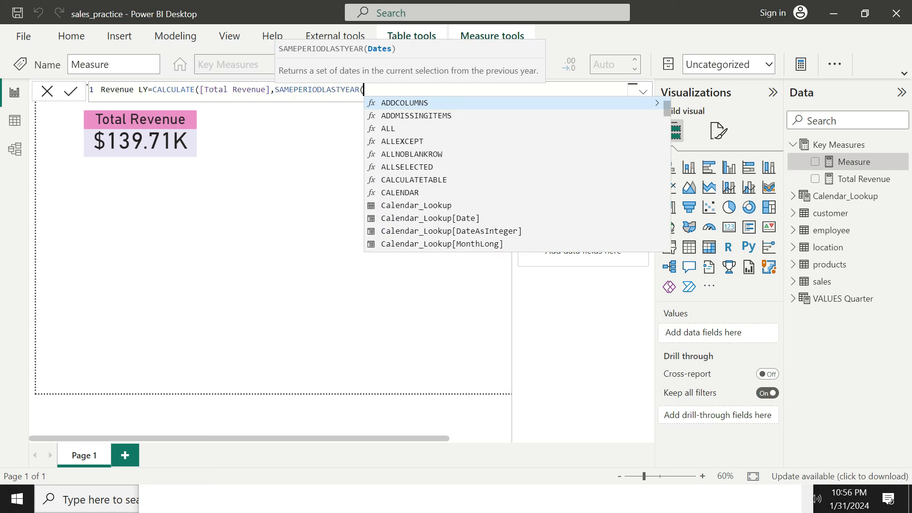
type("ca")
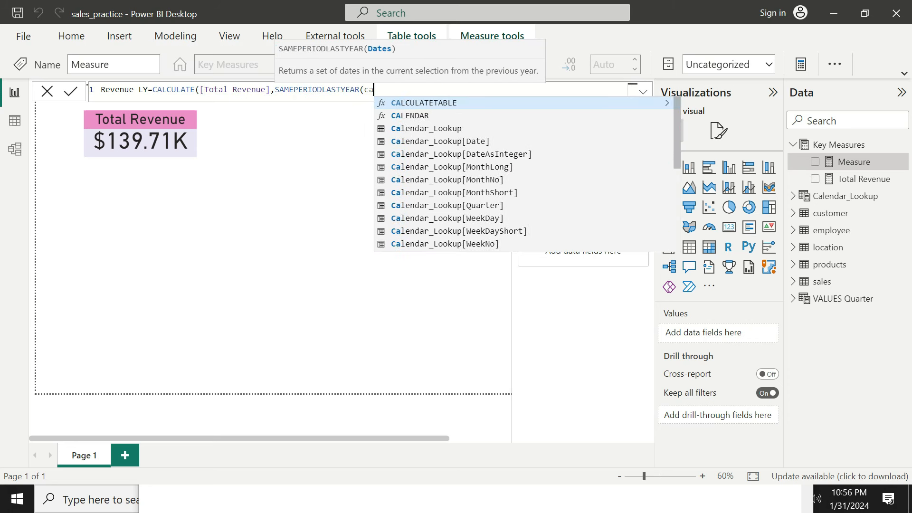
key("Down")
key("Down")
key("Down")
key("Tab")
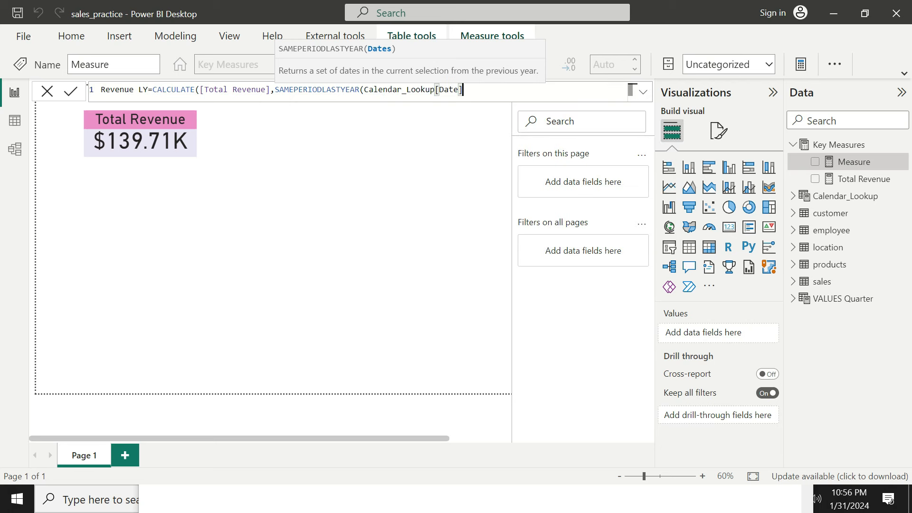
type(")")
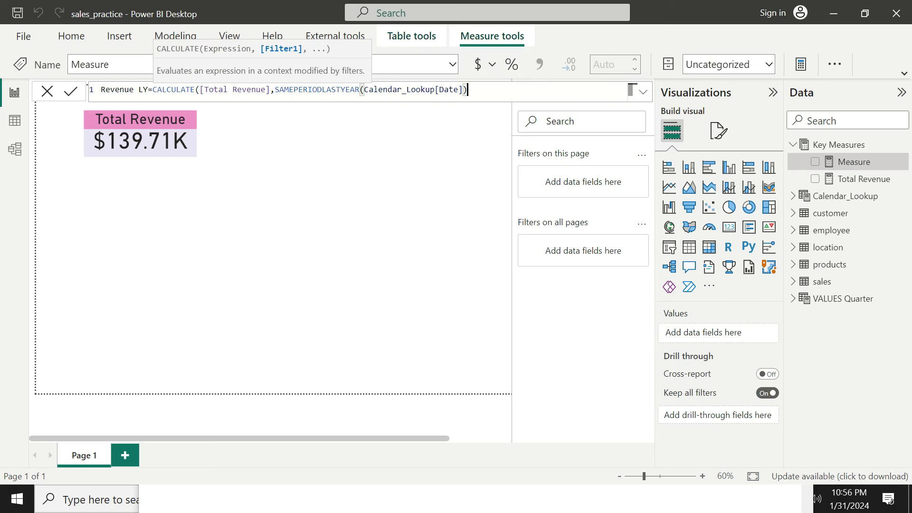
type(")")
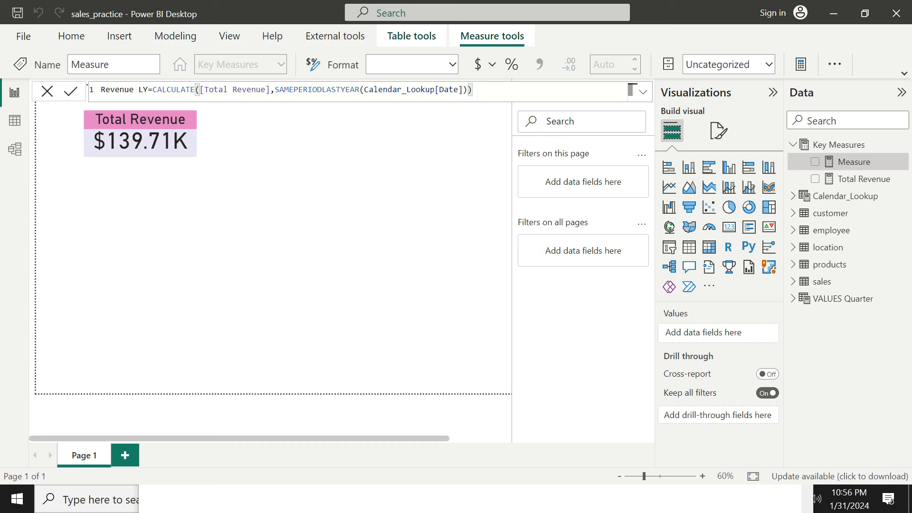
key("Return")
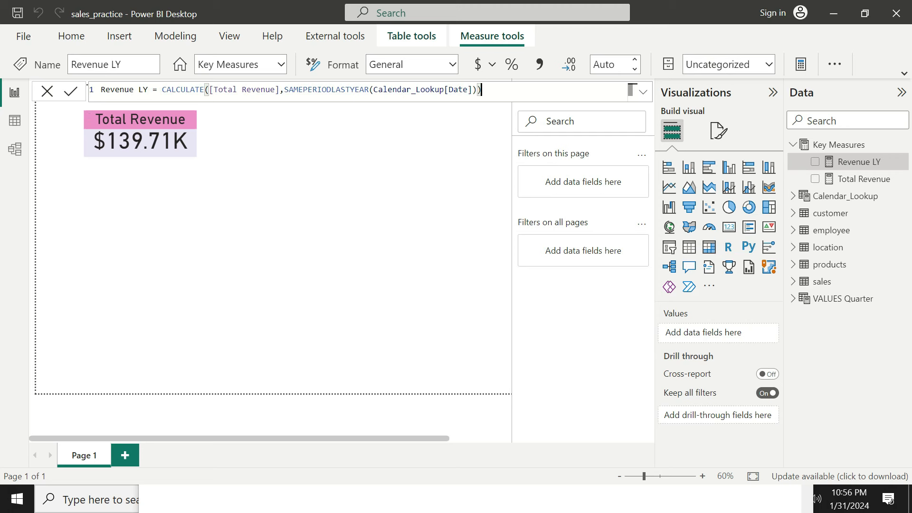
Step: Create a table visual from the YearMonth field of Calendar_Lookup, placing it beside the Total Revenue card and enlarging it
left_click(793, 196)
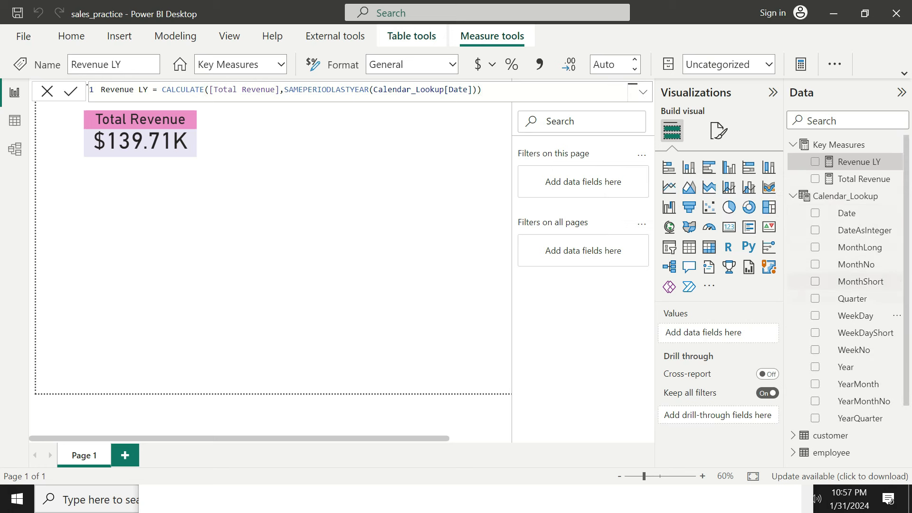
left_click(816, 384)
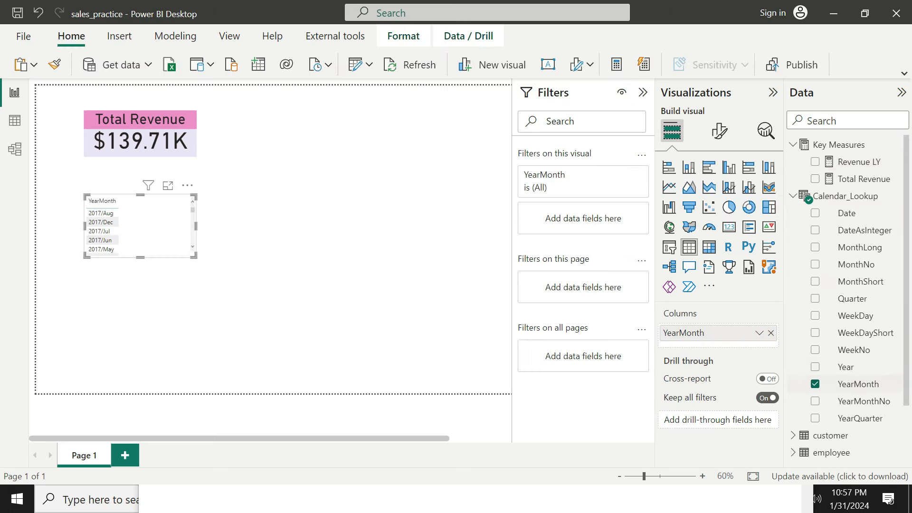
left_click_drag(148, 226, 312, 157)
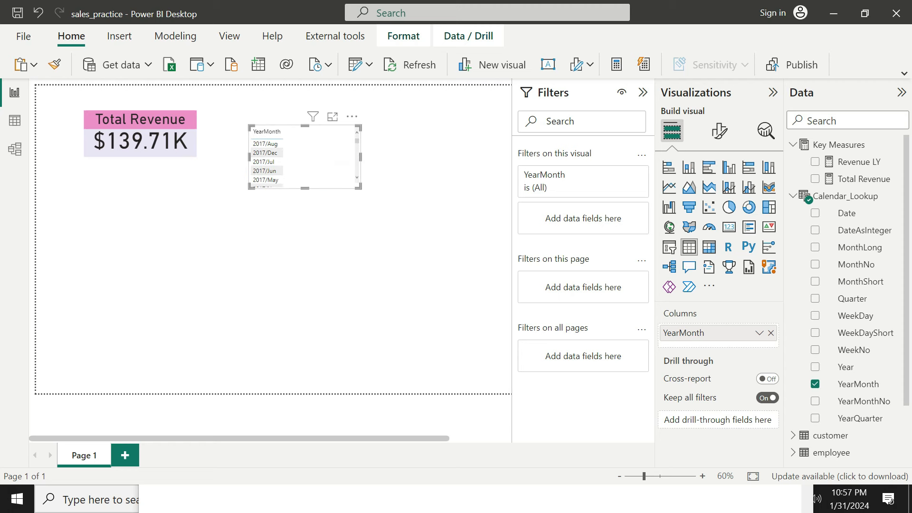
left_click_drag(361, 188, 376, 364)
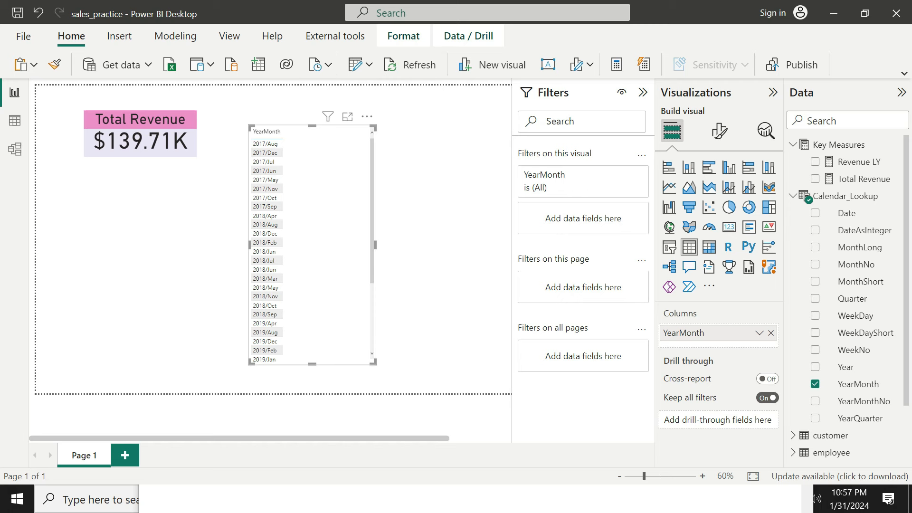
Step: Add the Total Revenue and Revenue LY measures to the YearMonth table and sort it by YearMonth in descending order
left_click(702, 476)
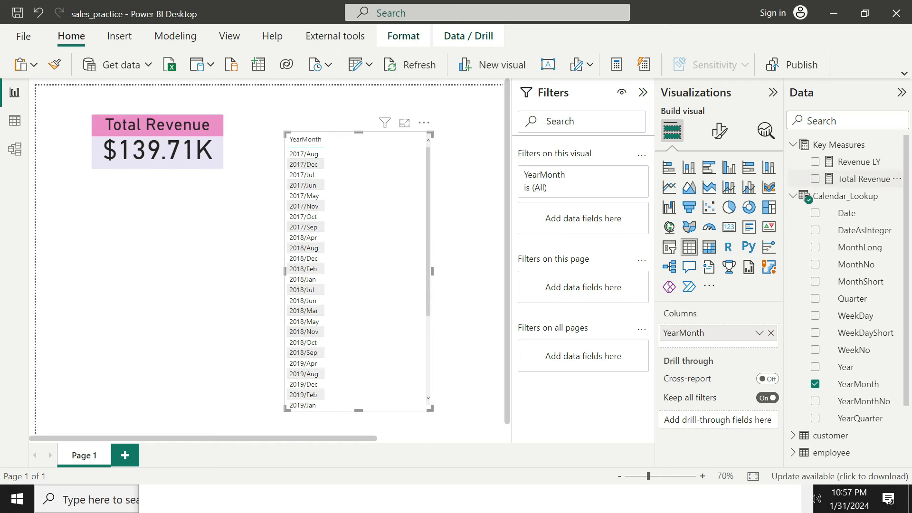
left_click(815, 178)
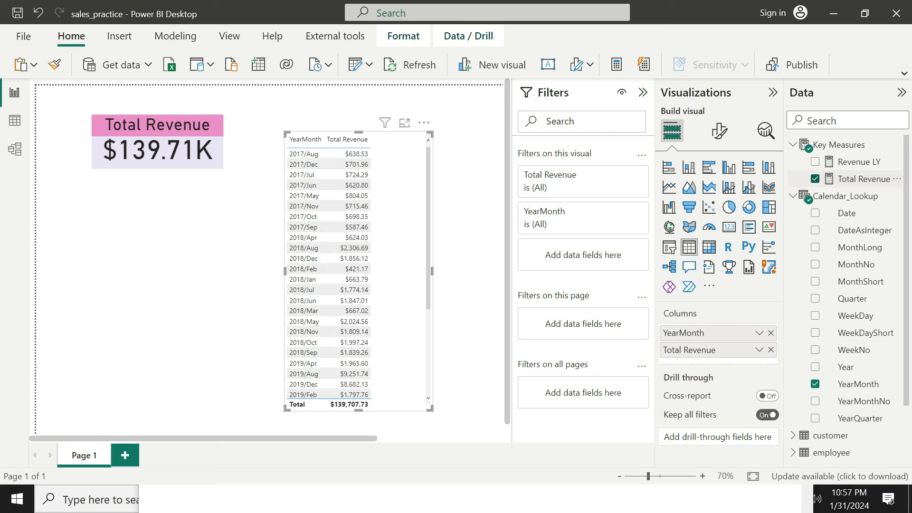
left_click(815, 162)
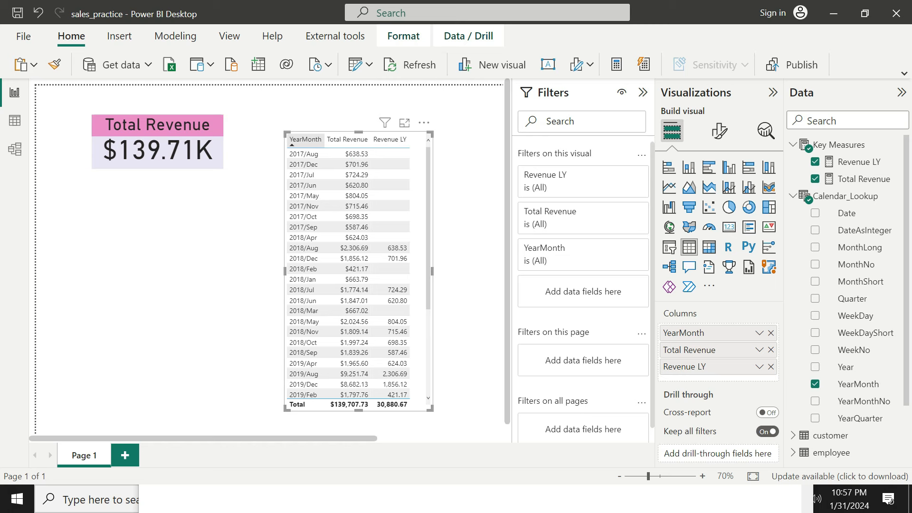
left_click(306, 139)
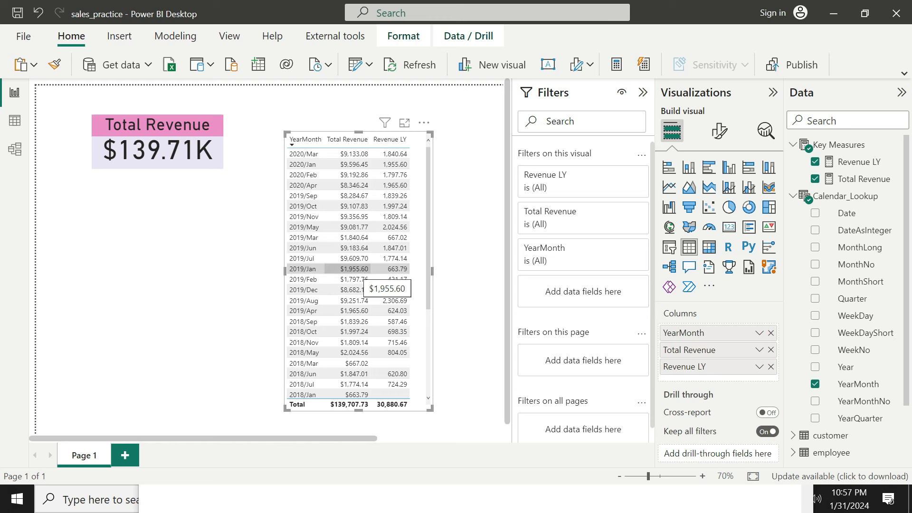
Step: Shorten the revenue table visual and place it below the Total Revenue card
left_click(462, 270)
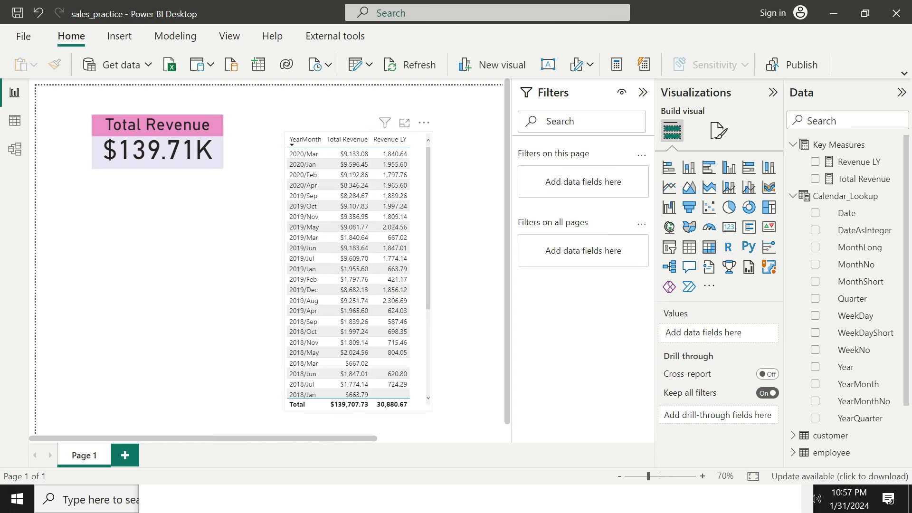
left_click(418, 146)
left_click_drag(359, 132, 123, 196)
left_click(304, 276)
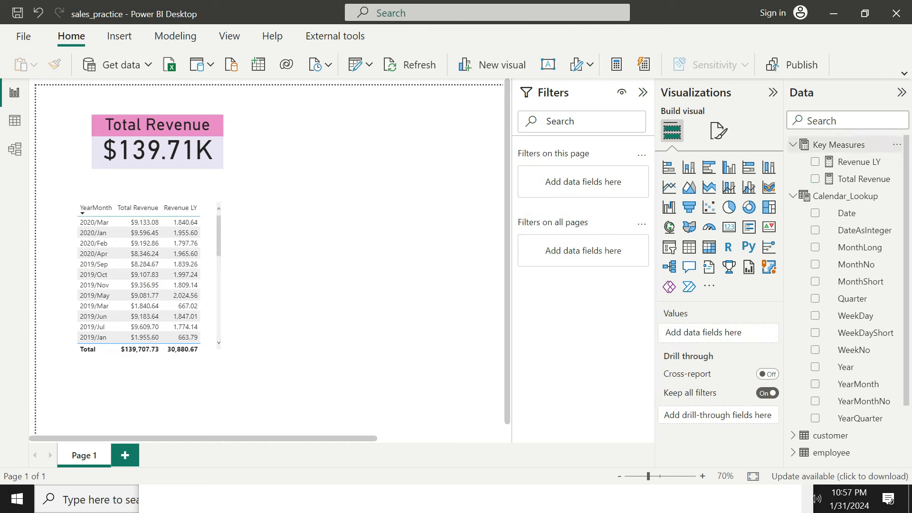
Step: Collapse the field lists of Key Measures and Calendar_Lookup
right_click(833, 147)
left_click(810, 157)
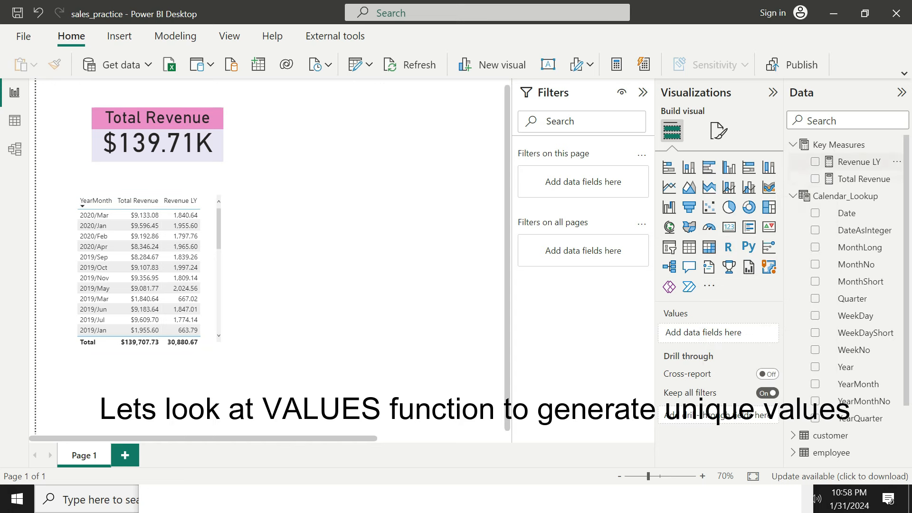
left_click(793, 145)
left_click(793, 162)
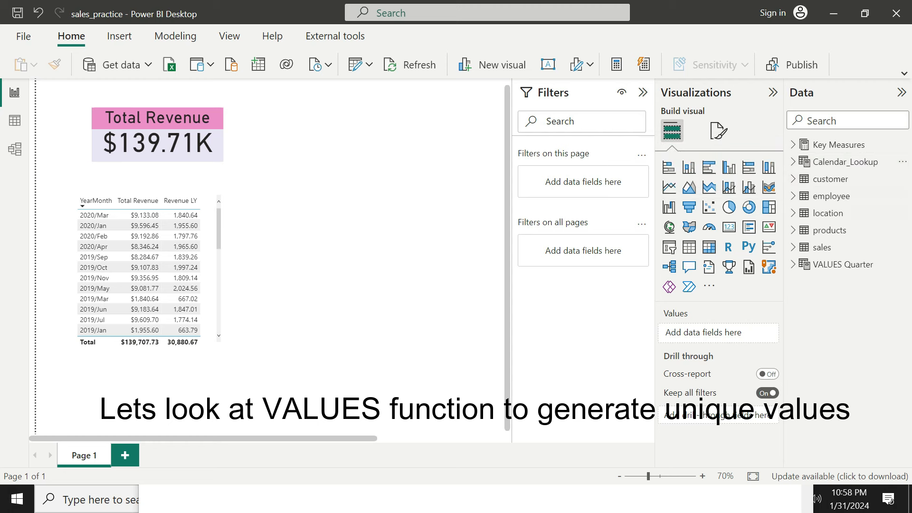
Step: Start a new calculated table named VALUES Q and begin its expression with the VALUES function
right_click(820, 145)
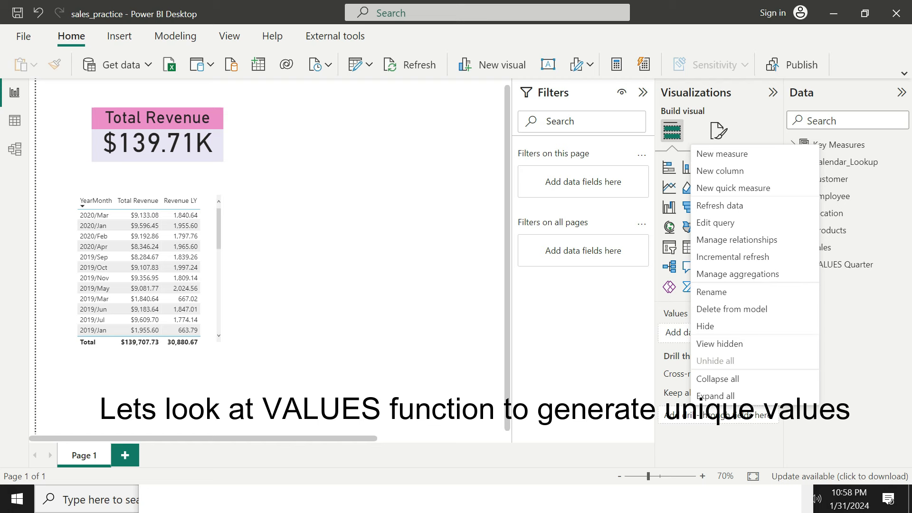
left_click(839, 145)
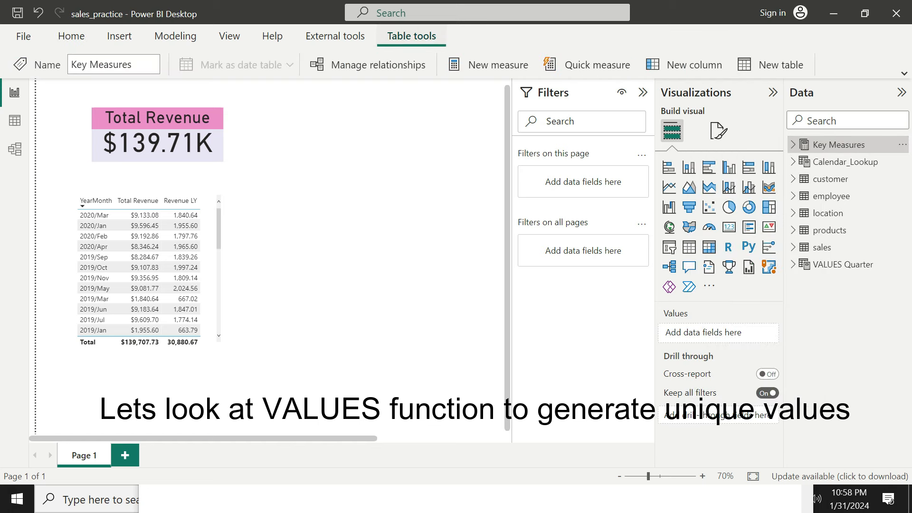
left_click(771, 64)
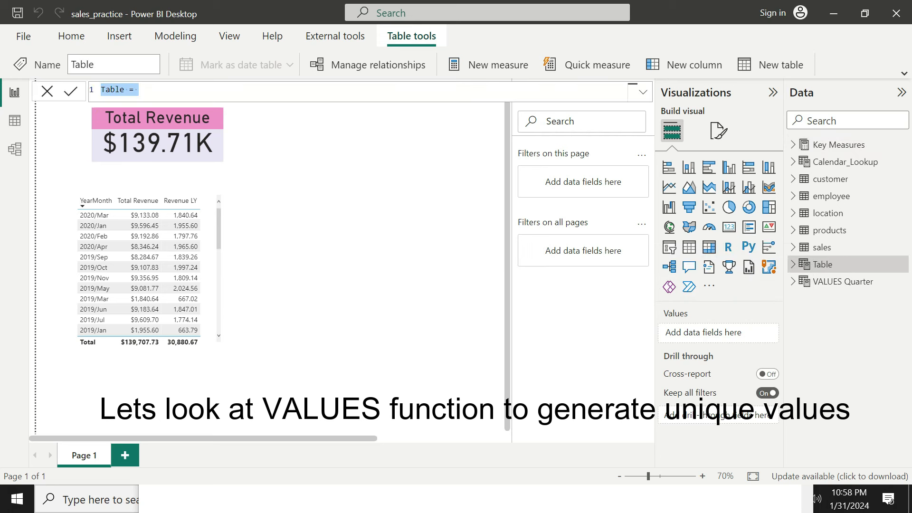
type("VAL")
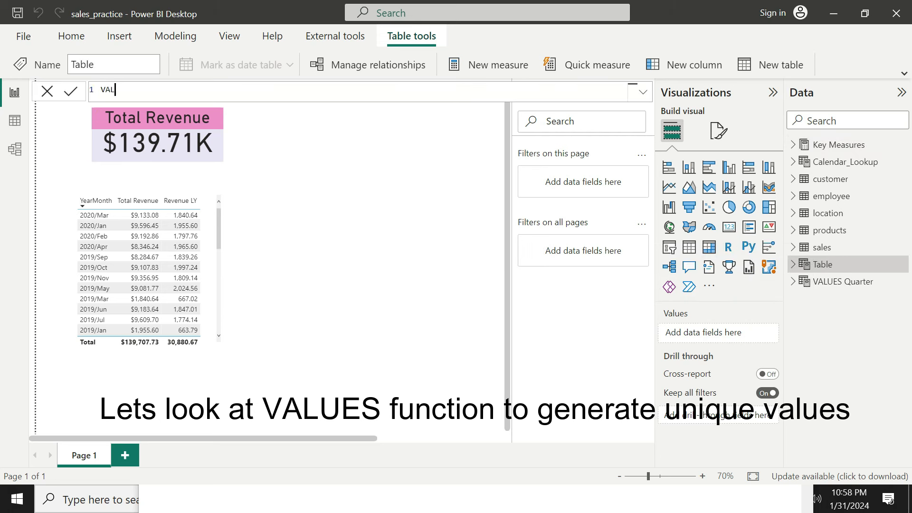
type("UES ")
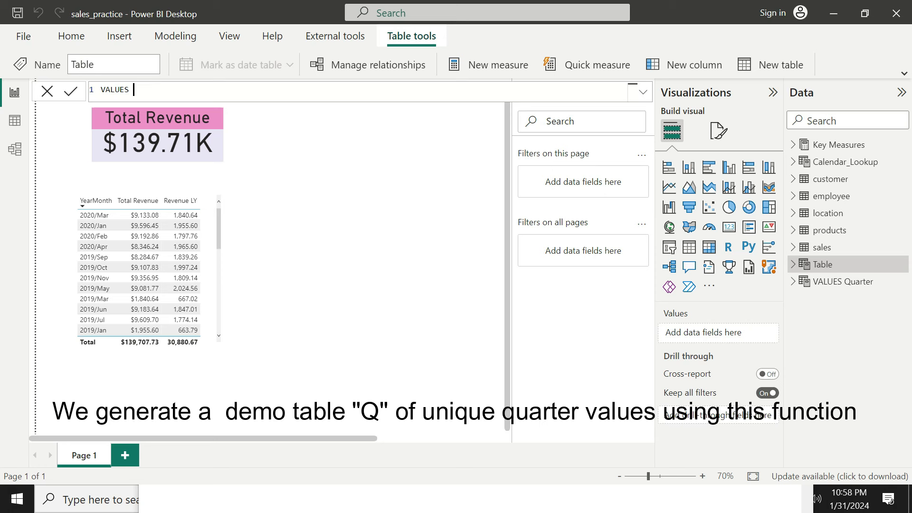
type("Q=VAL")
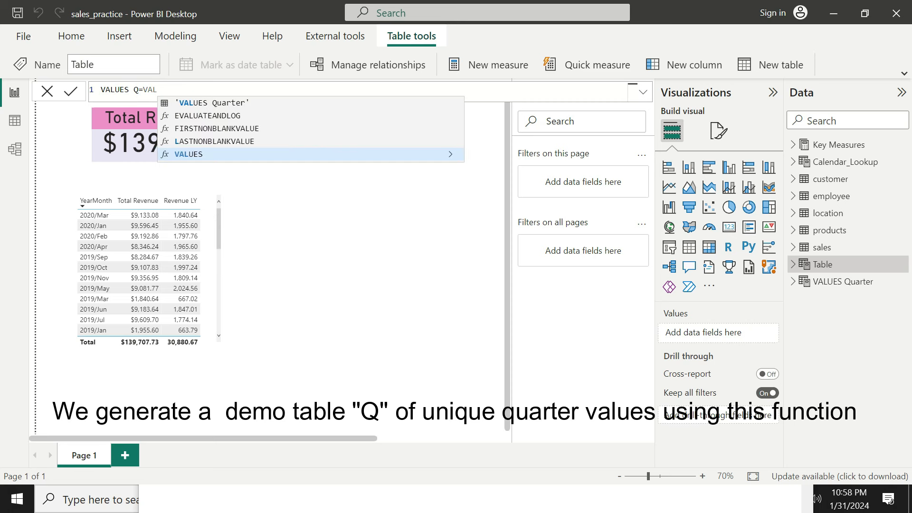
Step: Complete the VALUES Q formula as VALUES(Calendar_Lookup[YearQuarter]), commit it, and display the table's rows
key("Tab")
key("Down")
key("Down")
key("Down")
key("Down")
key("Down")
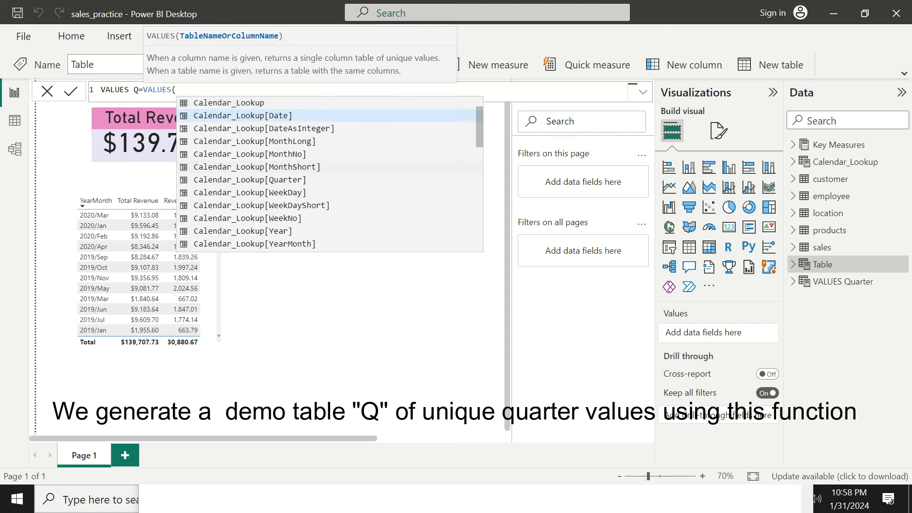
key("Down")
key("Down")
key("Down")
key("Down")
key("Down")
key("Down")
key("Down")
key("Down")
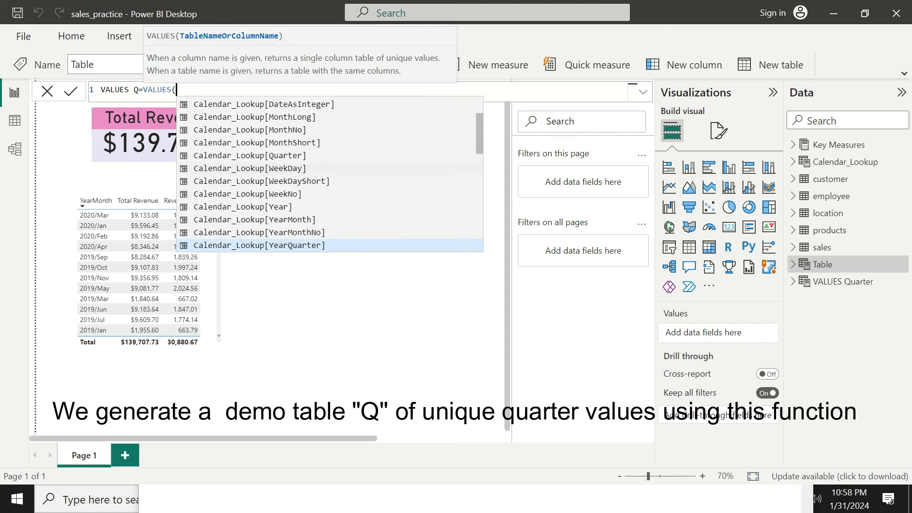
key("Tab")
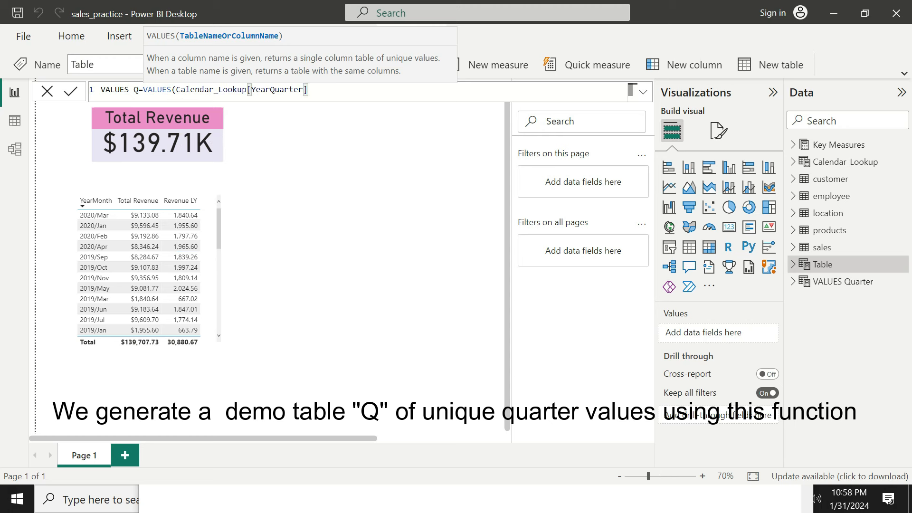
type(")")
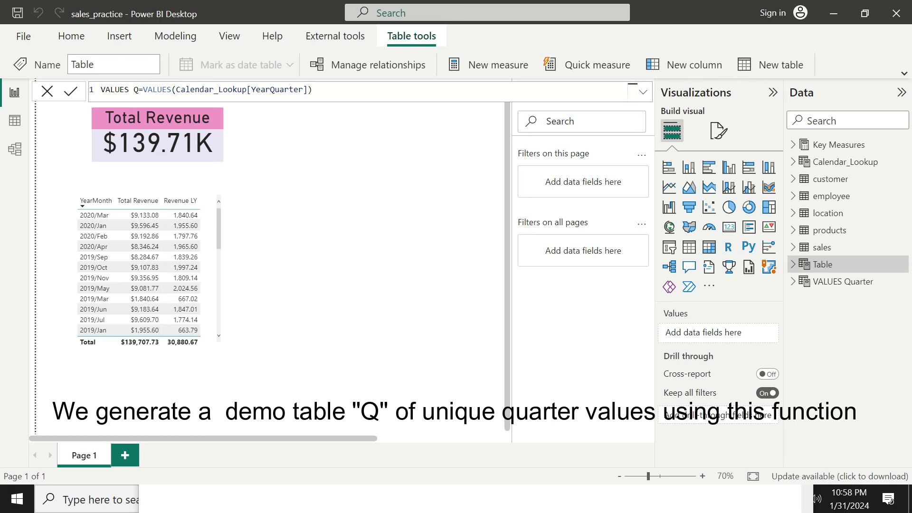
key("Return")
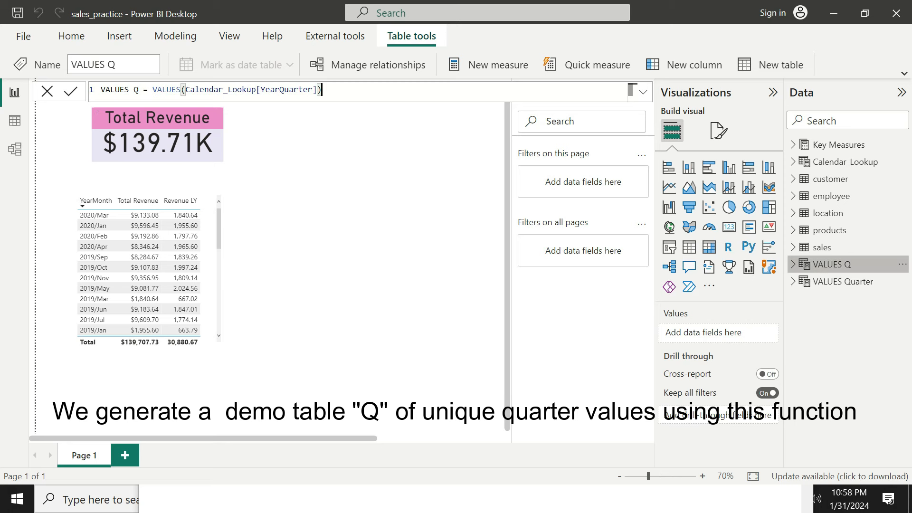
left_click(15, 121)
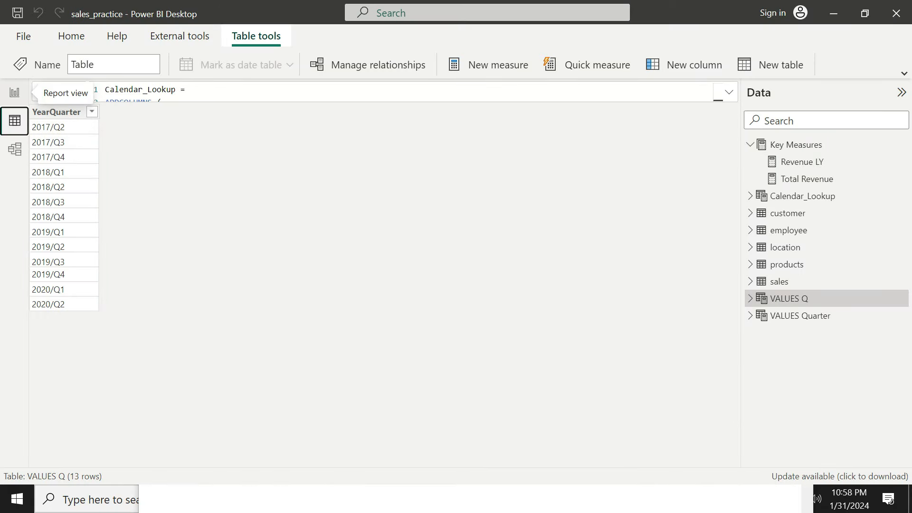
Step: Return to the report view and delete the VALUES Q and VALUES Quarter tables from the model
left_click(15, 92)
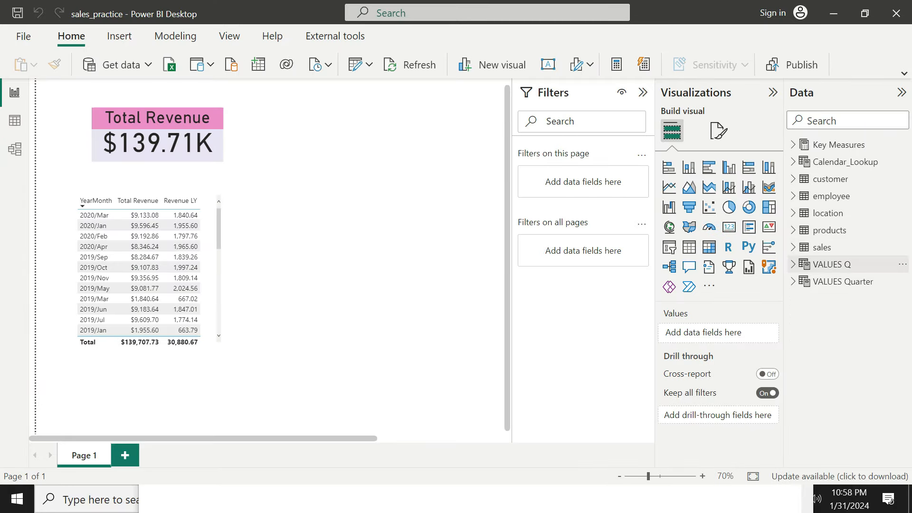
right_click(844, 264)
left_click(755, 357)
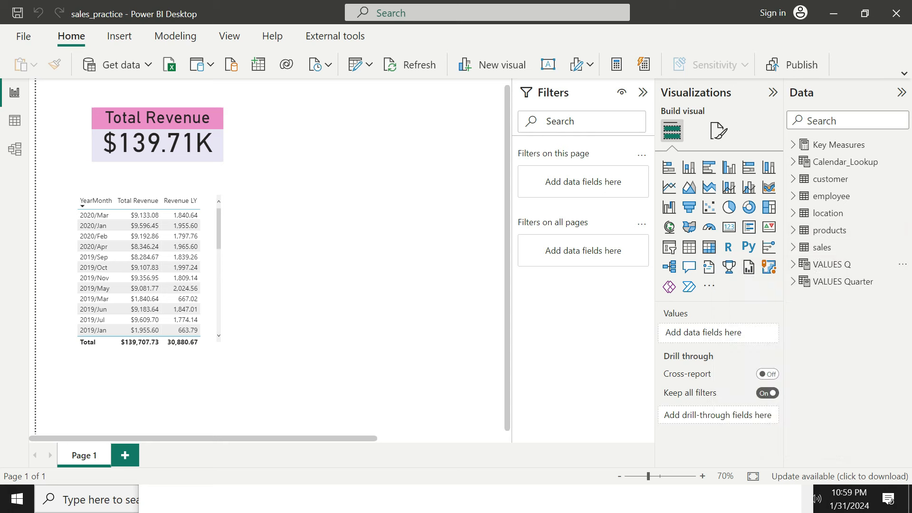
left_click(538, 277)
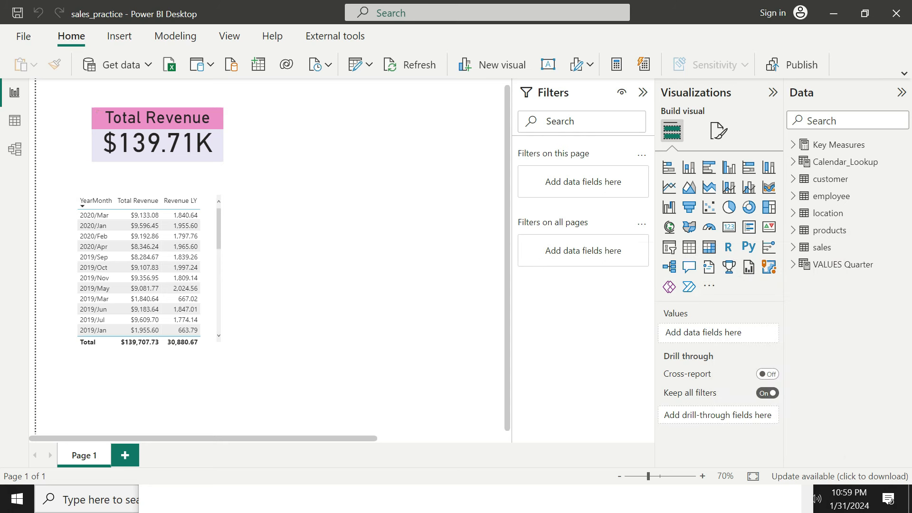
right_click(850, 264)
left_click(770, 364)
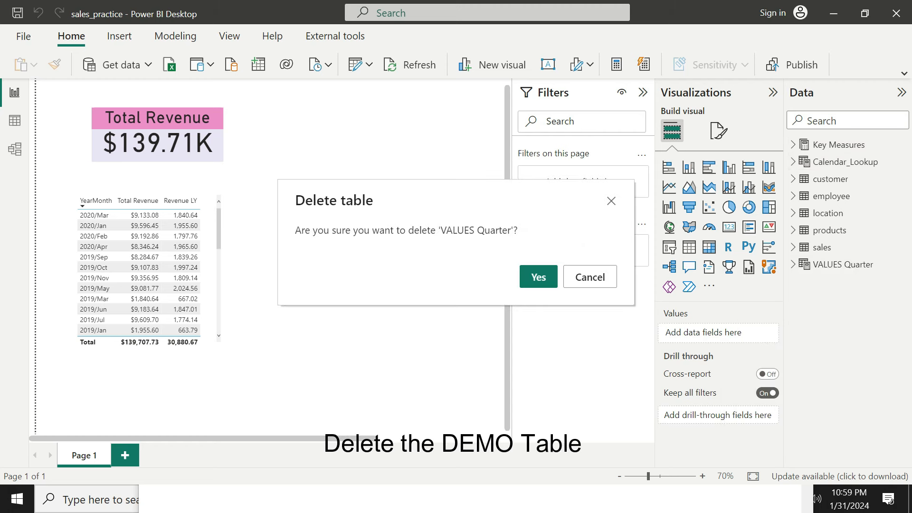
left_click(538, 277)
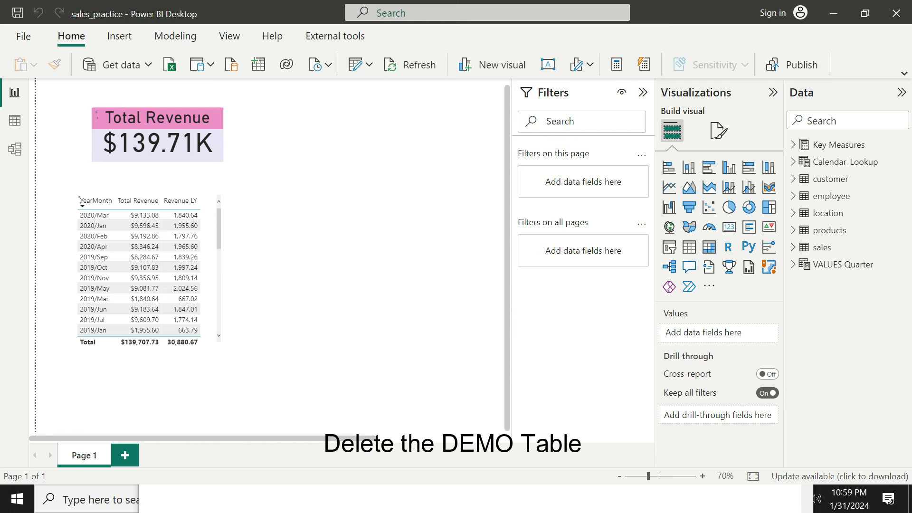
Step: Start a new measure in Key Measures named Quarterly Avg Revenue and begin its expression with AVERAGEX(VALUES(
left_click(794, 145)
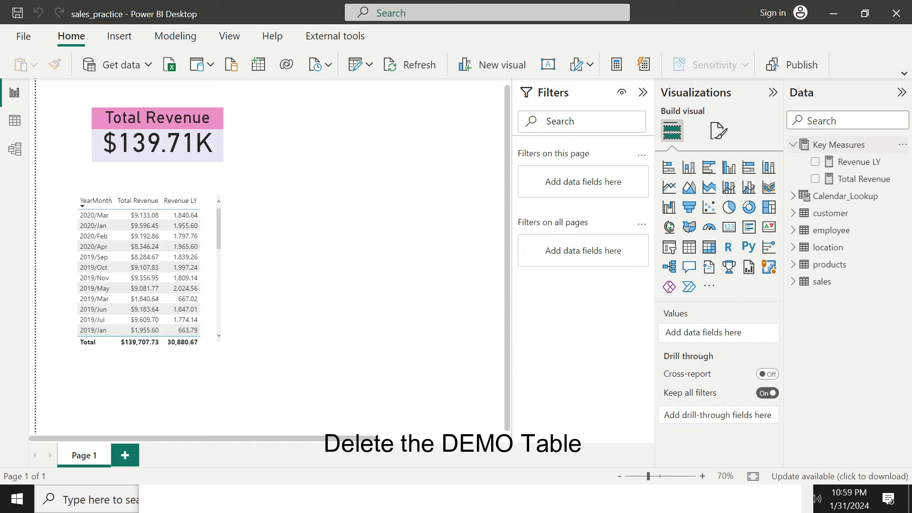
right_click(811, 142)
left_click(761, 149)
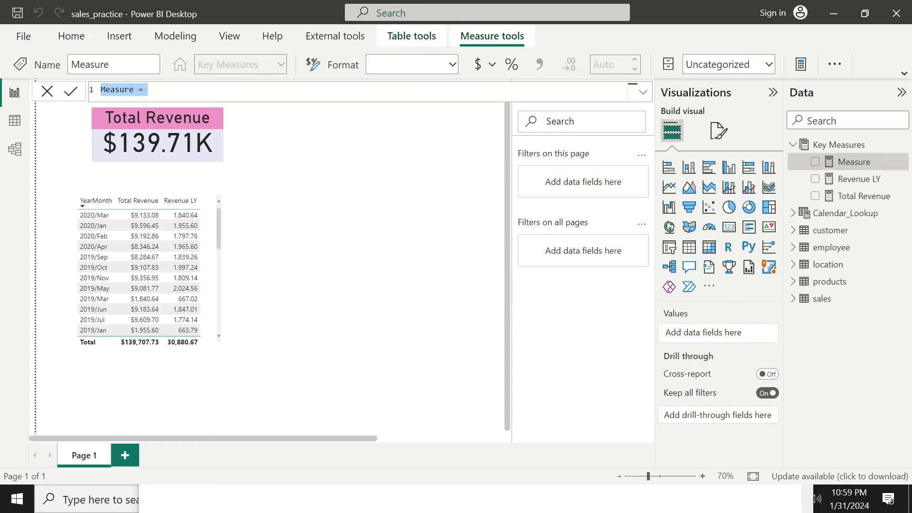
type("Q")
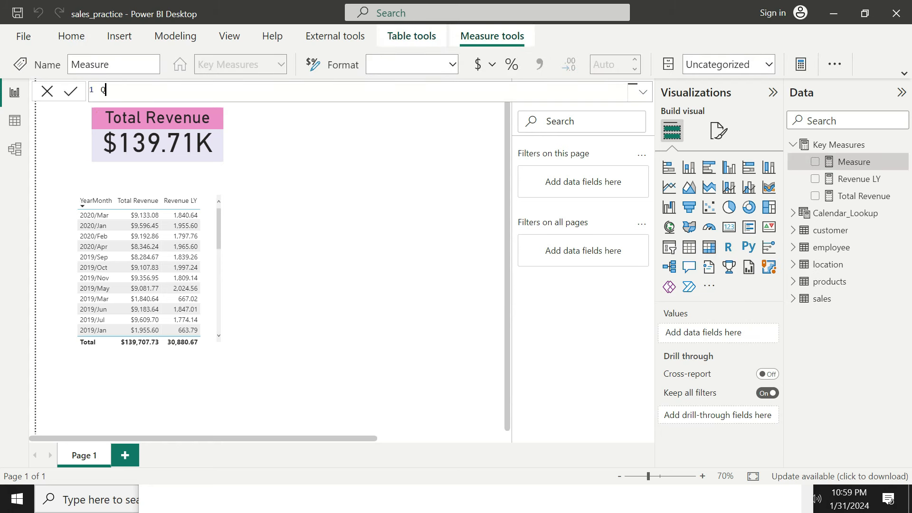
type("uarterly Avg Revenue=AVE")
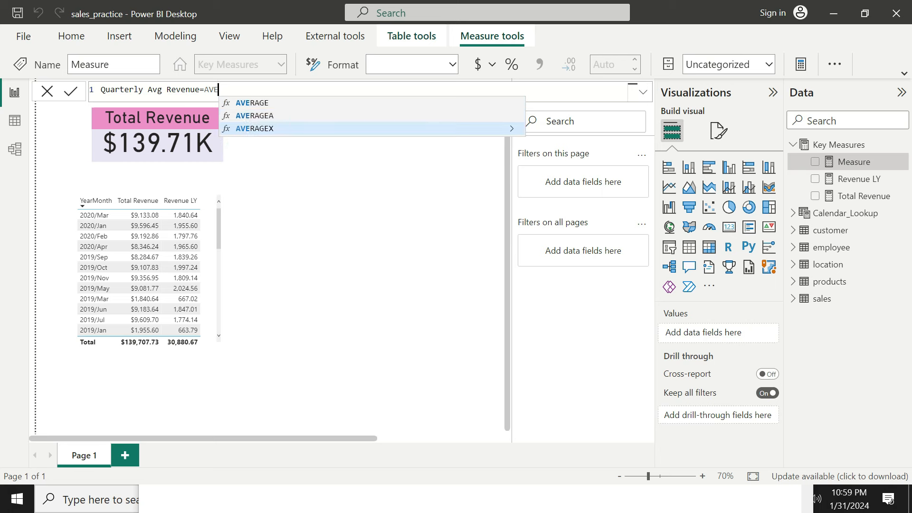
key("Tab")
type("VA")
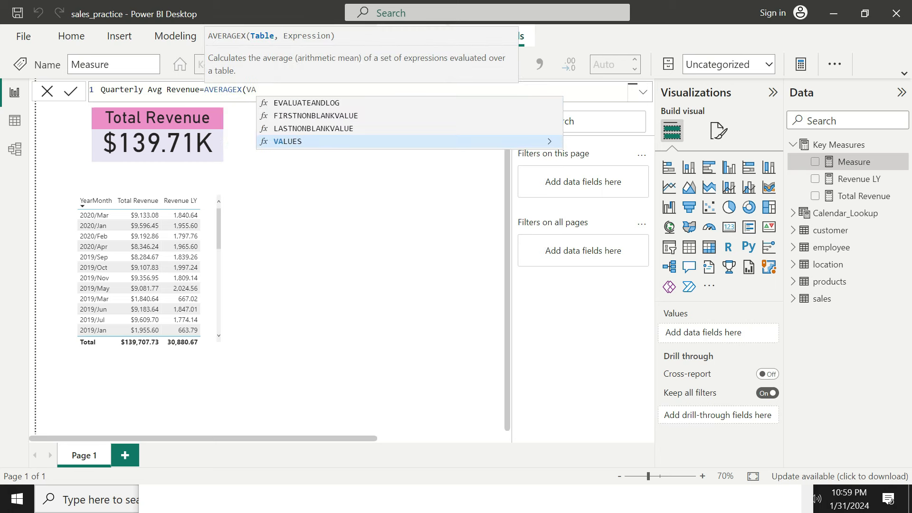
key("Tab")
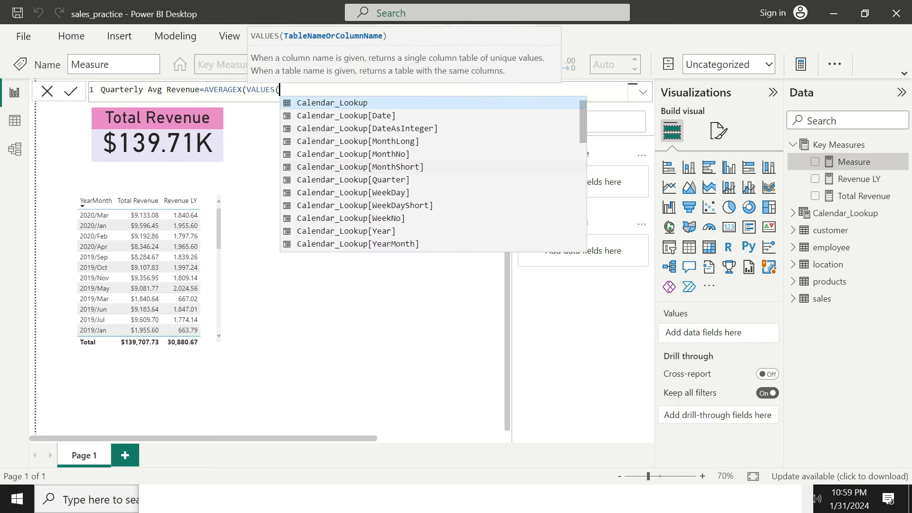
Step: Supply Calendar_Lookup[YearQuarter] as the VALUES argument in the Quarterly Avg Revenue formula and close the VALUES function
key("Down")
key("Down")
key("Down")
key("Down")
key("Down")
key("Down")
key("Down")
key("Down")
key("Down")
key("Down")
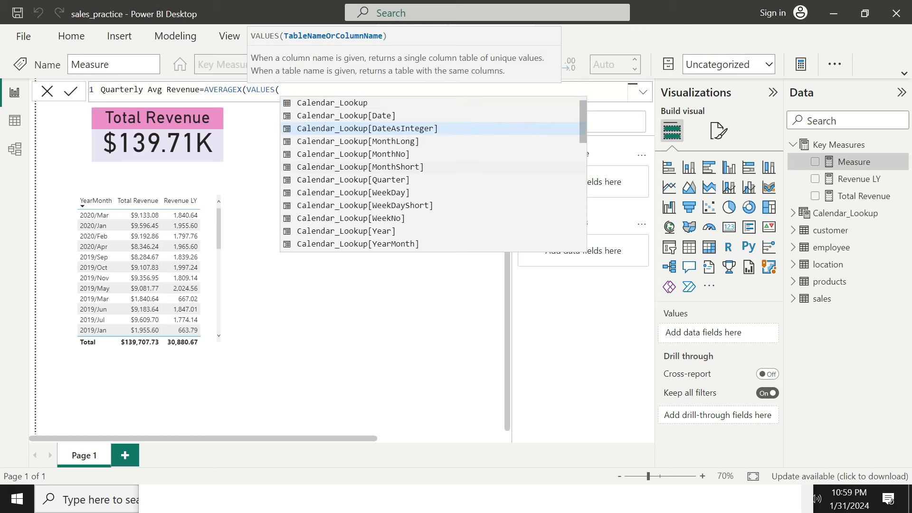
key("Down")
key("Down")
key("Down")
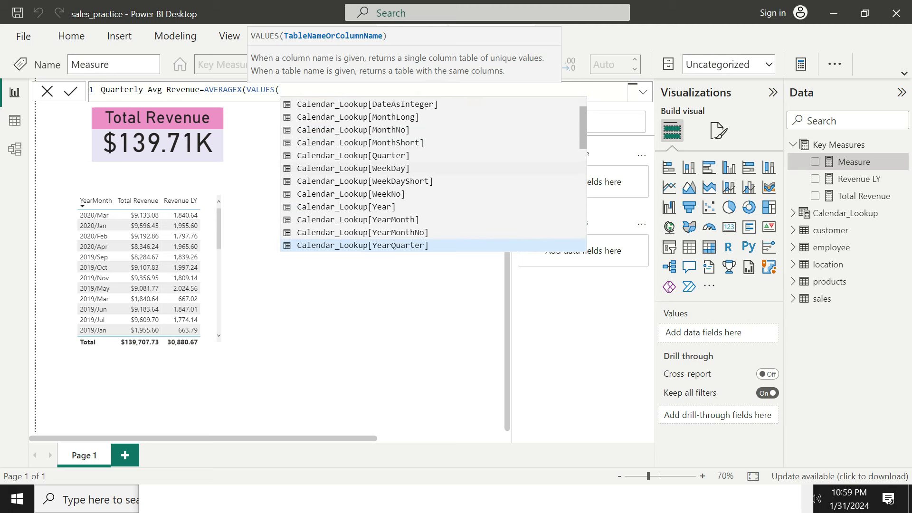
key("Tab")
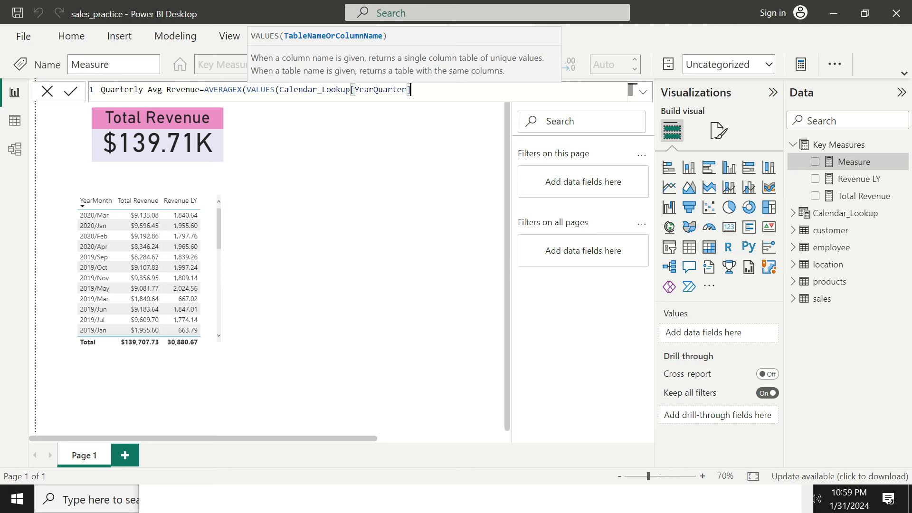
type(")")
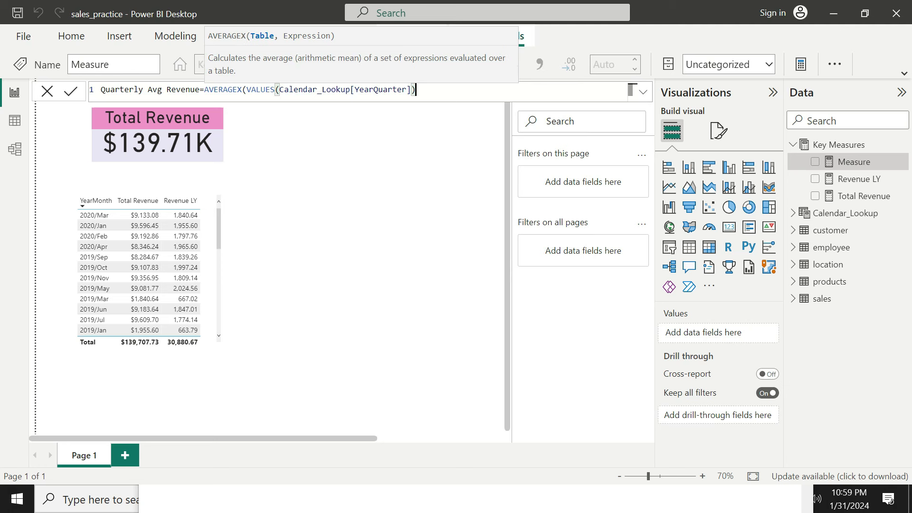
Step: Complete the Quarterly Avg Revenue formula with [Total Revenue] as the averaged expression and commit the measure
type(",")
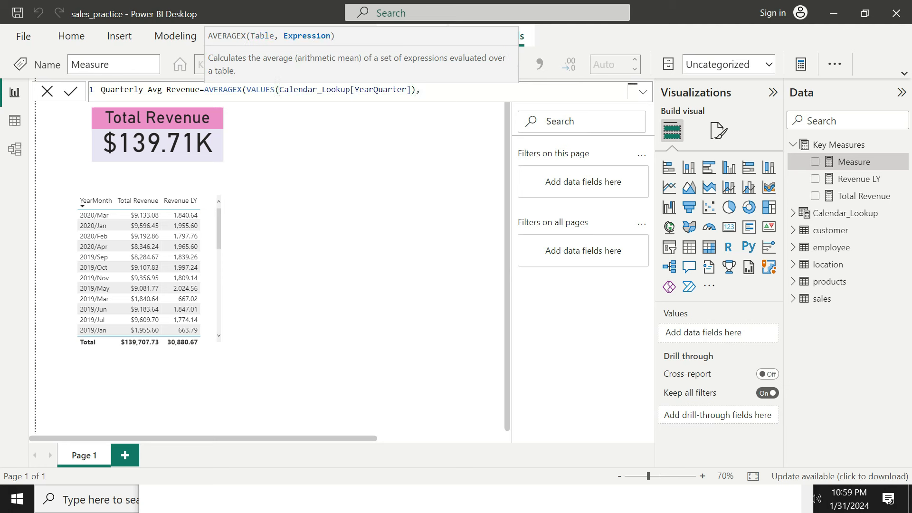
type("[Tota")
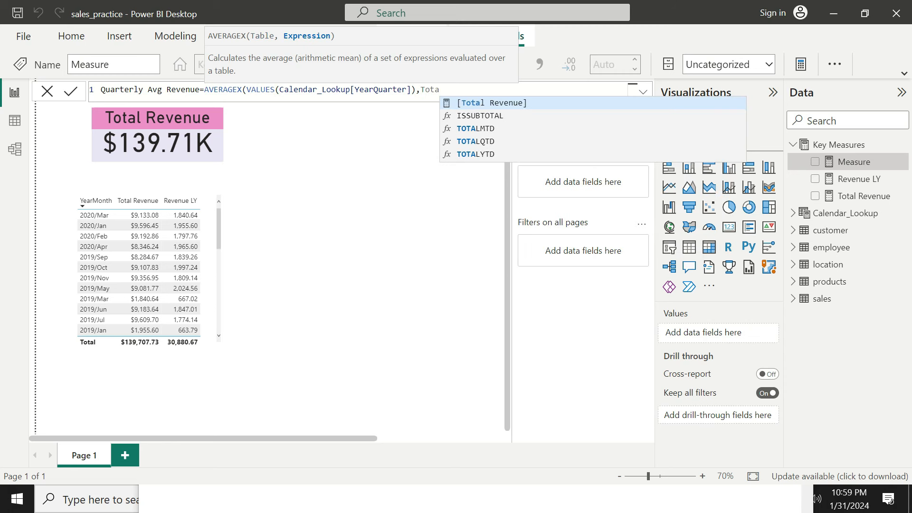
key("Tab")
type(")")
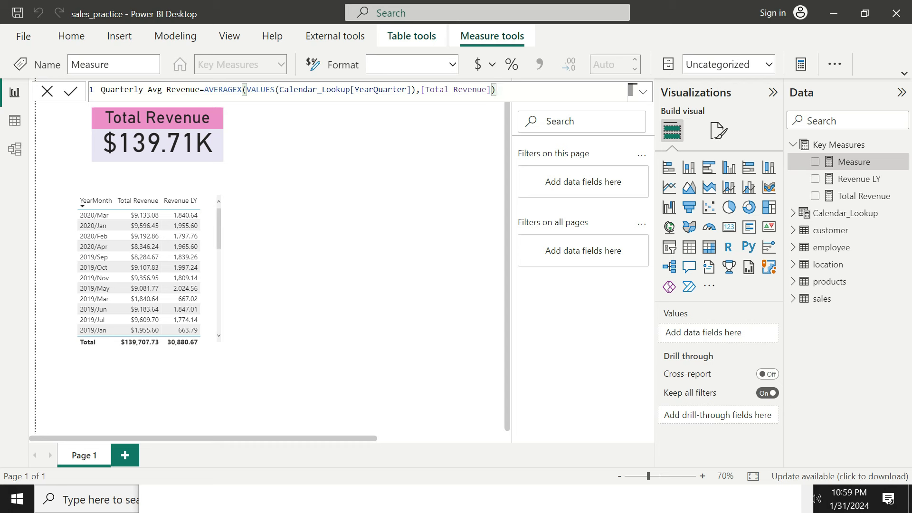
key("Return")
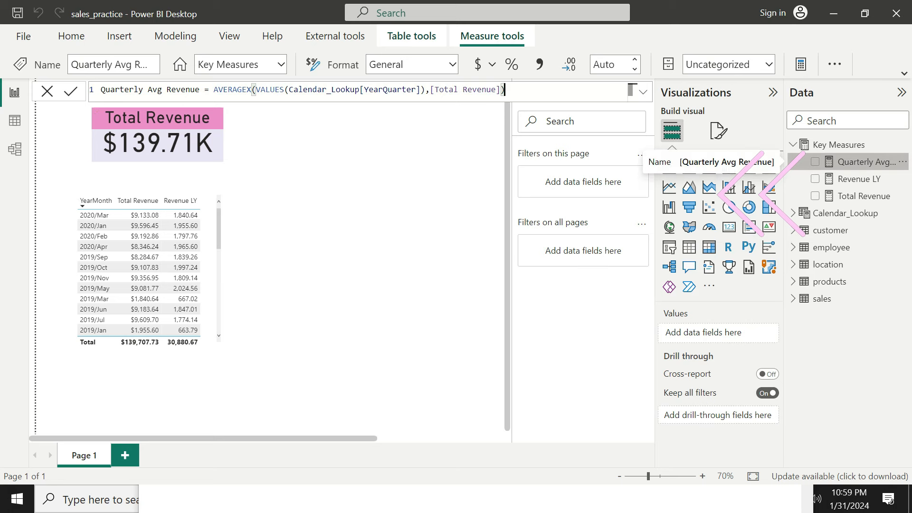
Step: Add Quarterly Avg Revenue to the report as a card visual beside the Total Revenue card
left_click(816, 162)
left_click_drag(142, 373, 319, 126)
left_click(730, 227)
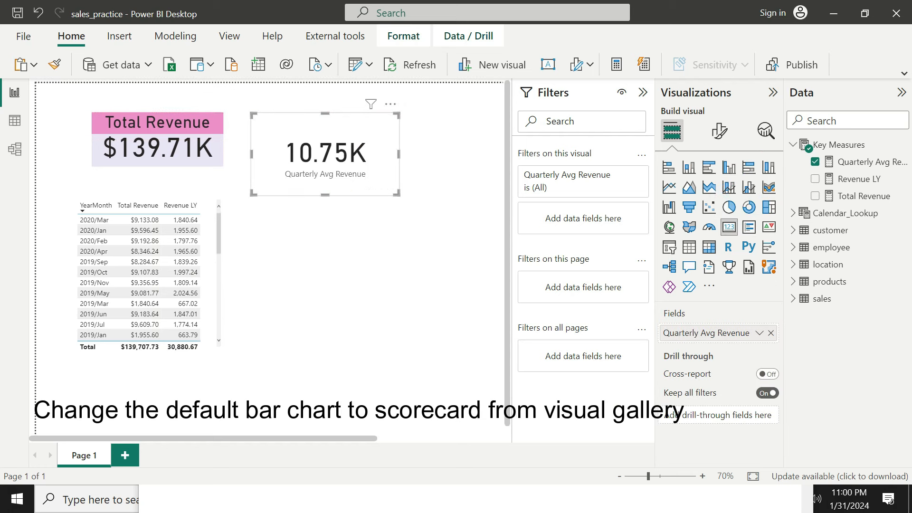
Step: Turn on the quarterly card's title and set its text to Quarterly Average Revenue
left_click(719, 130)
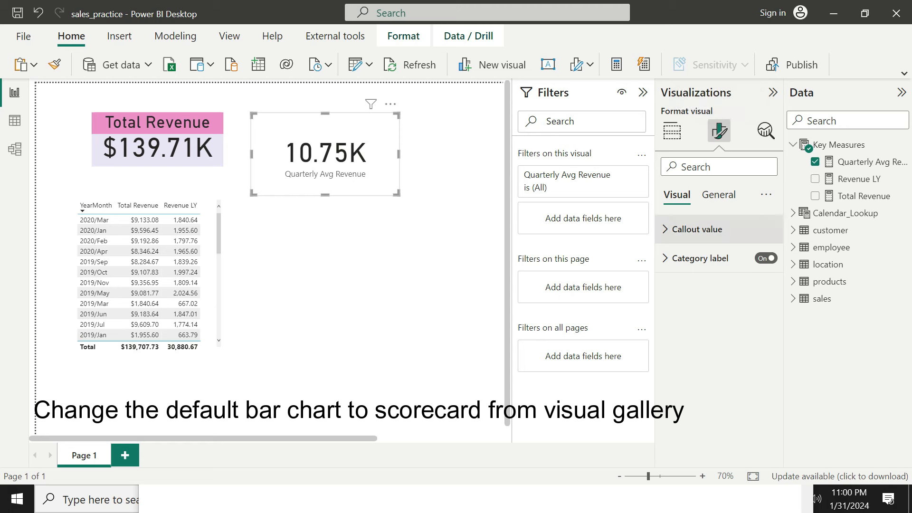
left_click(719, 195)
left_click(766, 258)
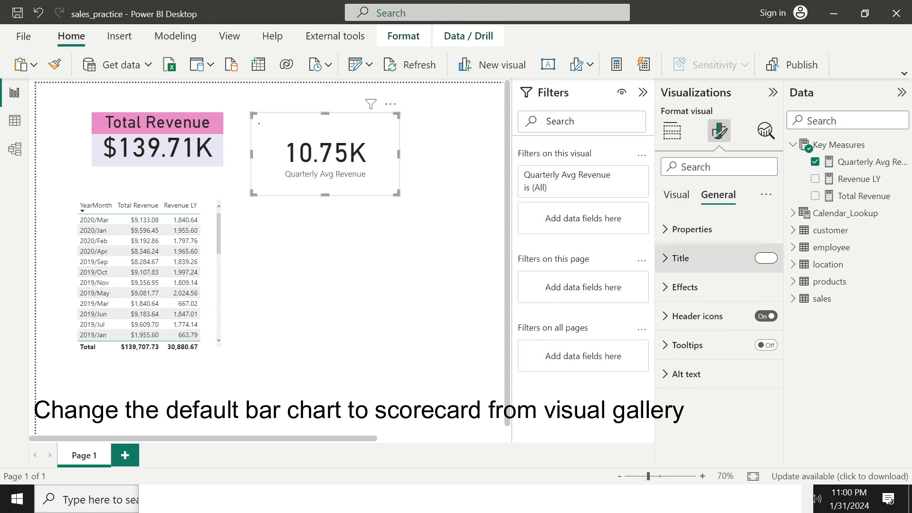
left_click(681, 258)
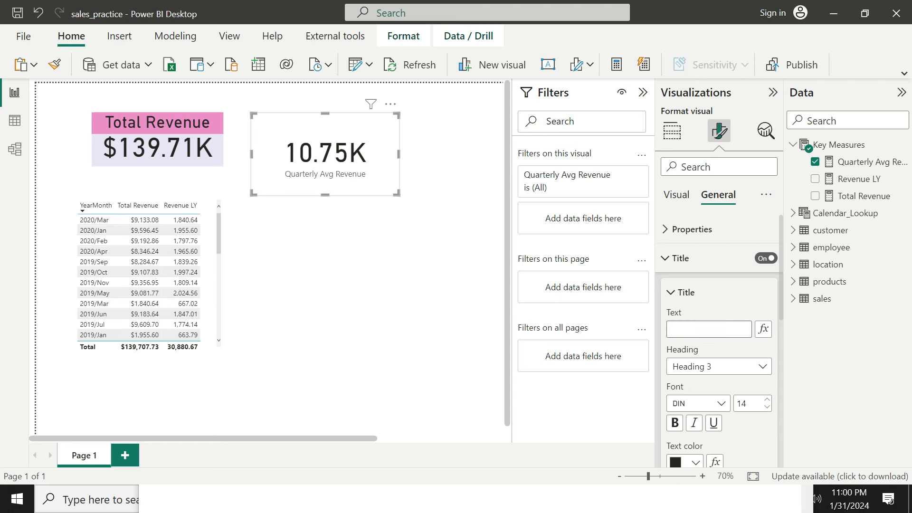
type("Quarterly A")
type("verage Revn")
key("BackSpace")
type("enue")
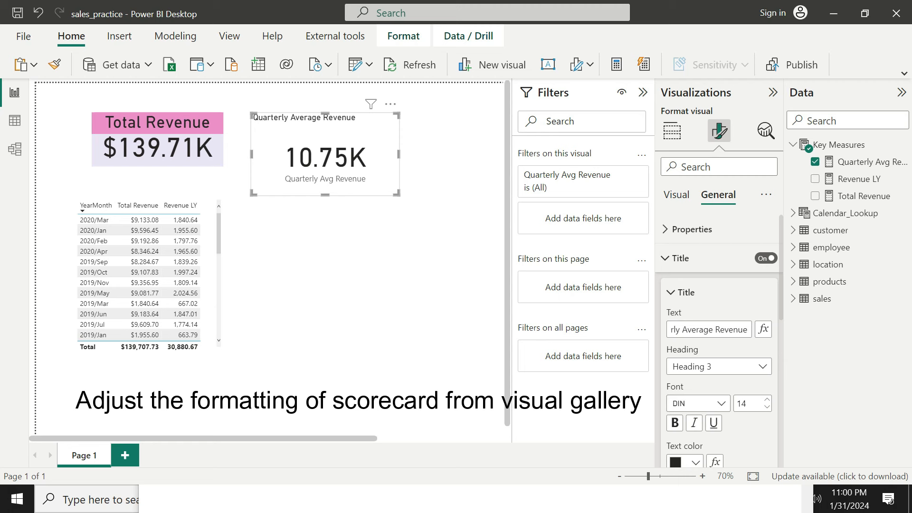
Step: Center the quarterly card's title and give it a light pink background
scroll(720, 341, "down", 3)
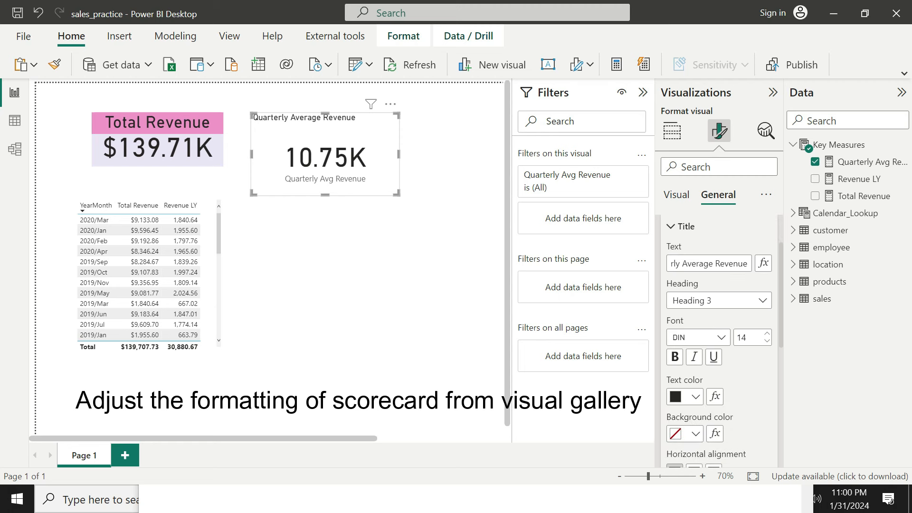
scroll(720, 341, "down", 4)
left_click(694, 378)
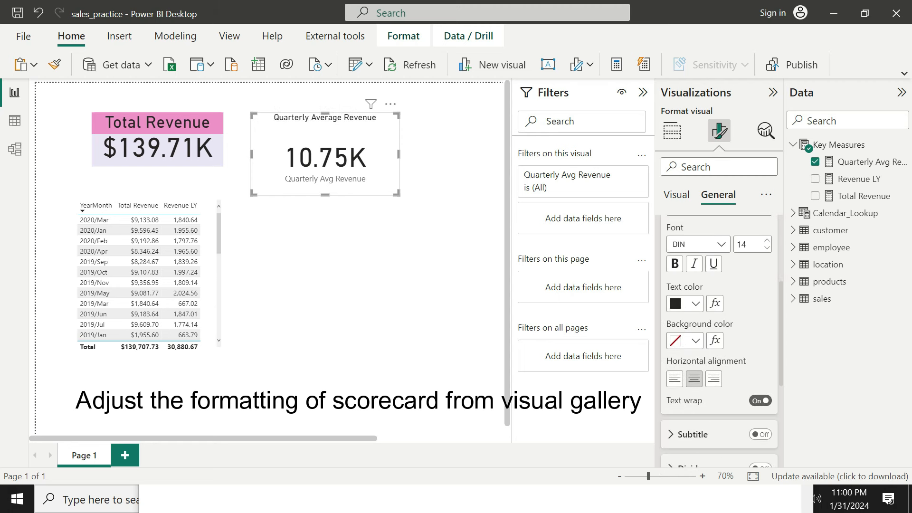
scroll(720, 341, "up", 5)
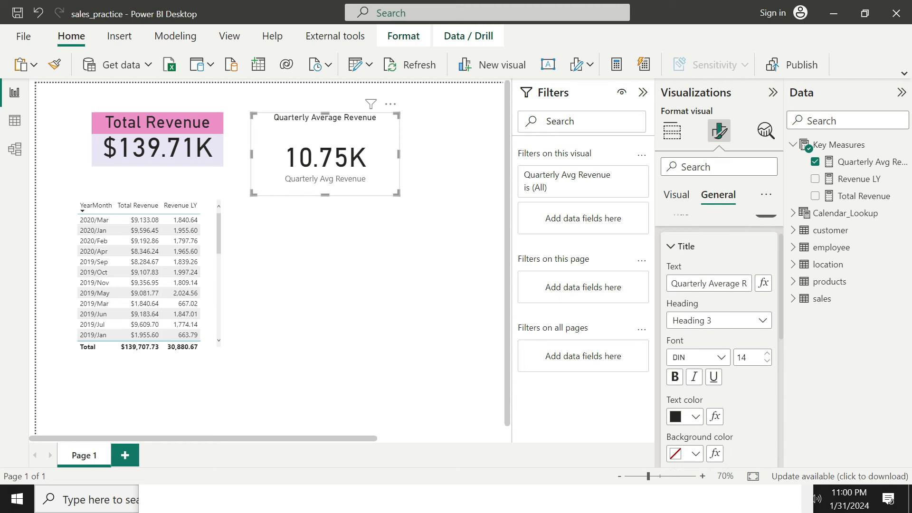
scroll(720, 341, "down", 2)
left_click(689, 414)
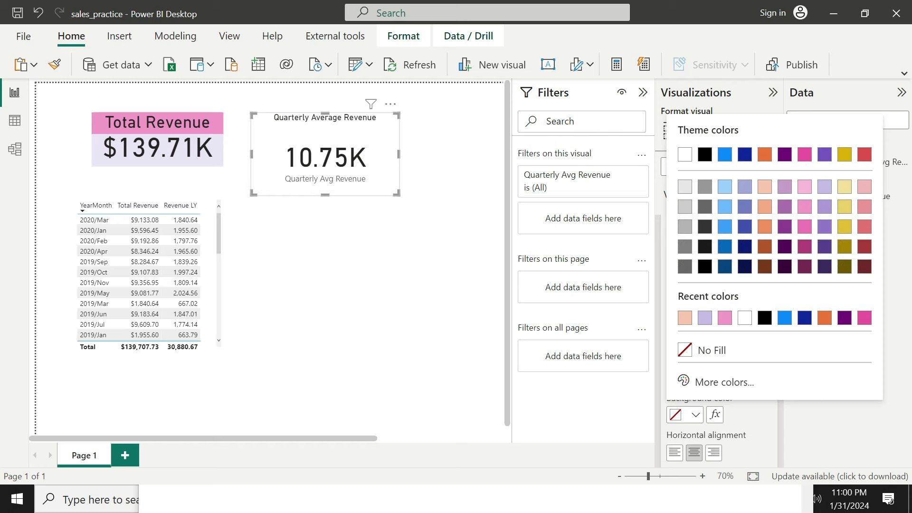
left_click(805, 187)
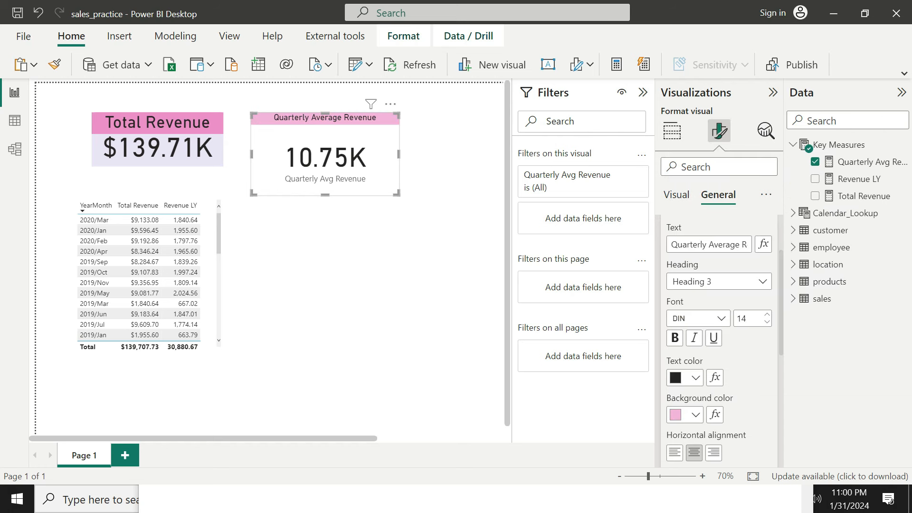
Step: Shrink the Quarterly Average Revenue card, place it close beside the Total Revenue card, and deselect it
left_click_drag(325, 195, 308, 152)
left_click_drag(381, 145, 355, 145)
left_click(394, 162)
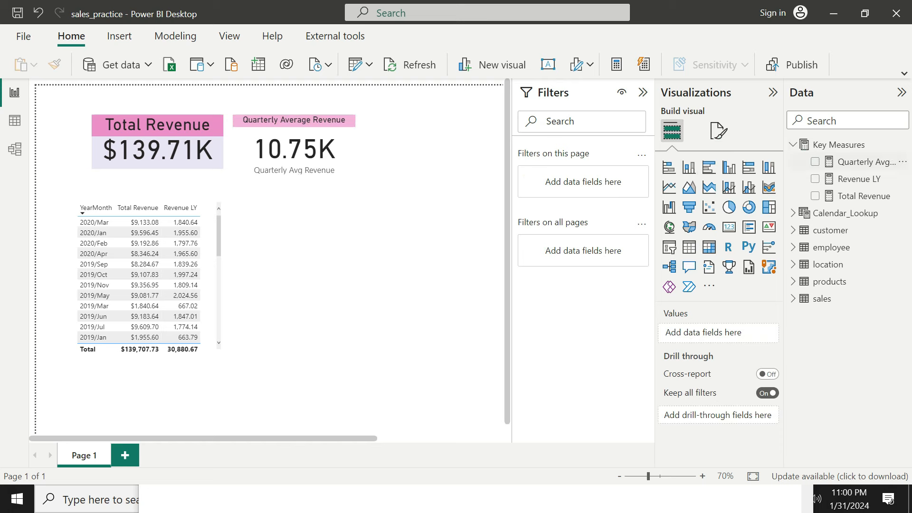
Step: Create a new measure in Key Measures named Monthly Avg Revenue and start its formula with AVERAGEX
right_click(830, 144)
left_click(793, 152)
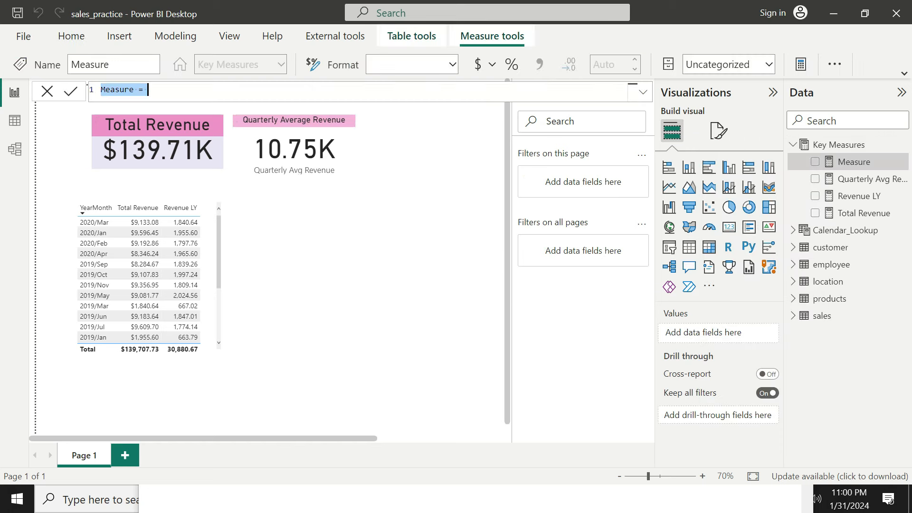
type("Mont")
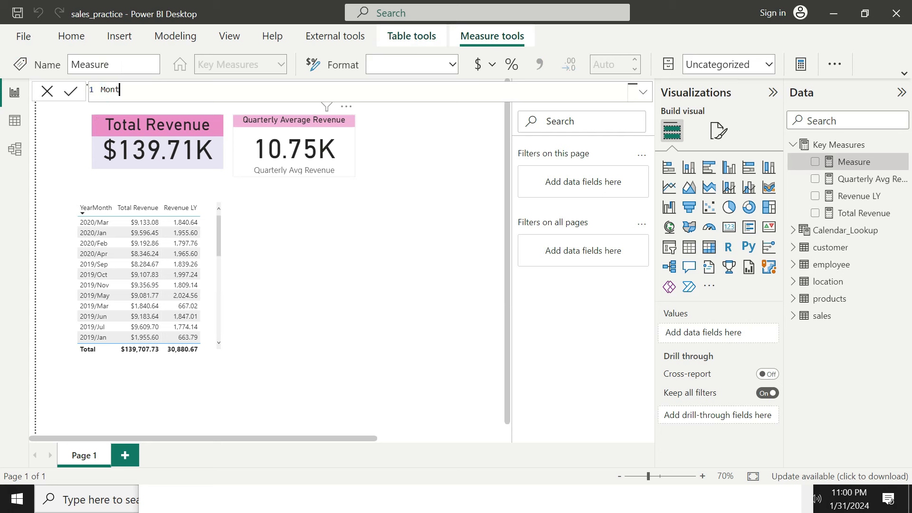
type("hly Avg Revenue=AVE")
key("Down")
key("Down")
key("Tab")
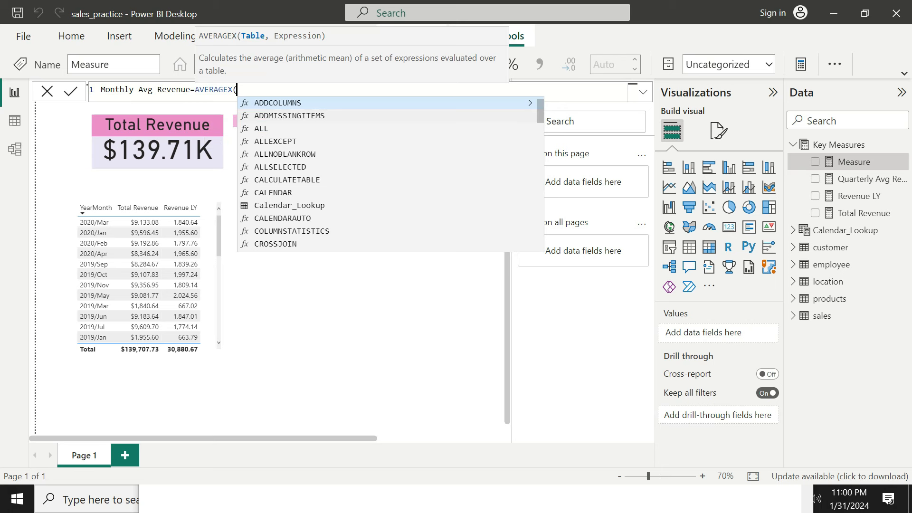
Step: Enter VALUES(Calendar_Lookup[YearMonth]) as the table argument of the AVERAGEX formula
type("VA")
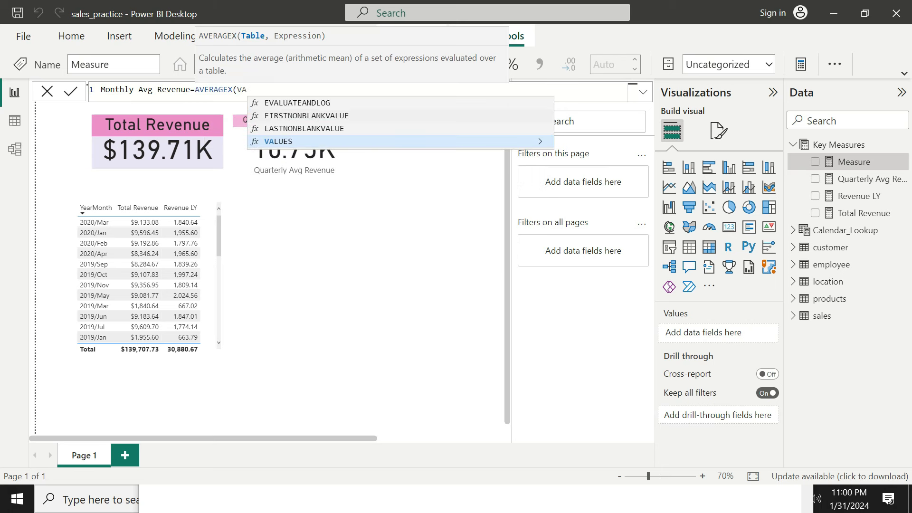
key("Tab")
key("Down")
key("Down")
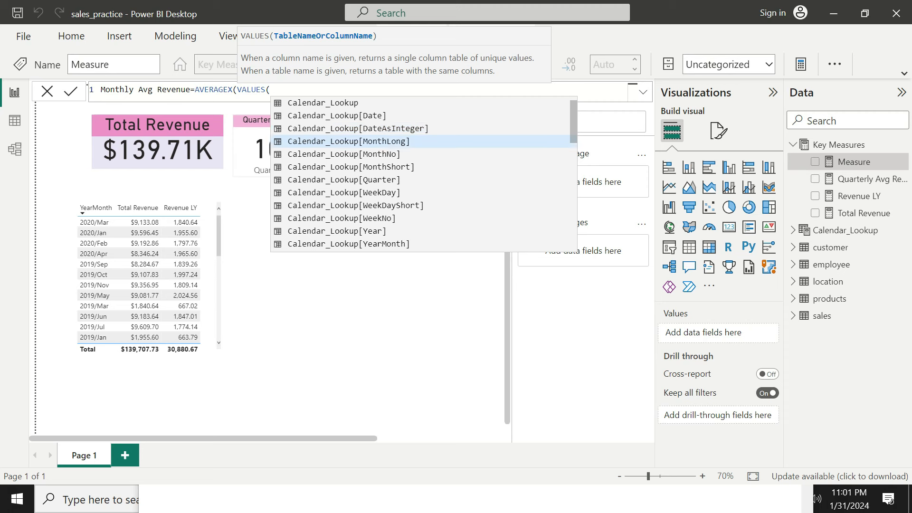
key("Down")
key("Down")
key("Down")
key("Down")
key("Down")
key("Down")
key("Down")
key("Down")
key("Down")
key("Down")
key("Down")
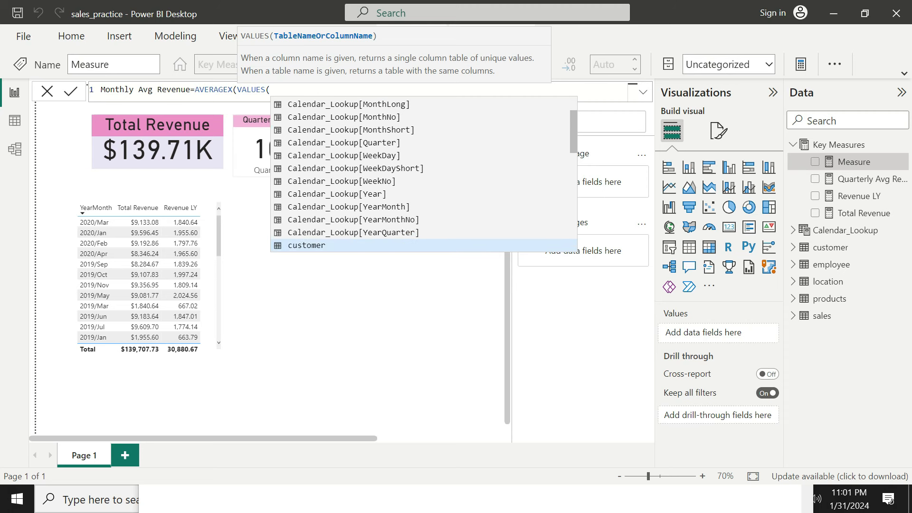
key("Up")
key("Up")
key("Up")
key("Tab")
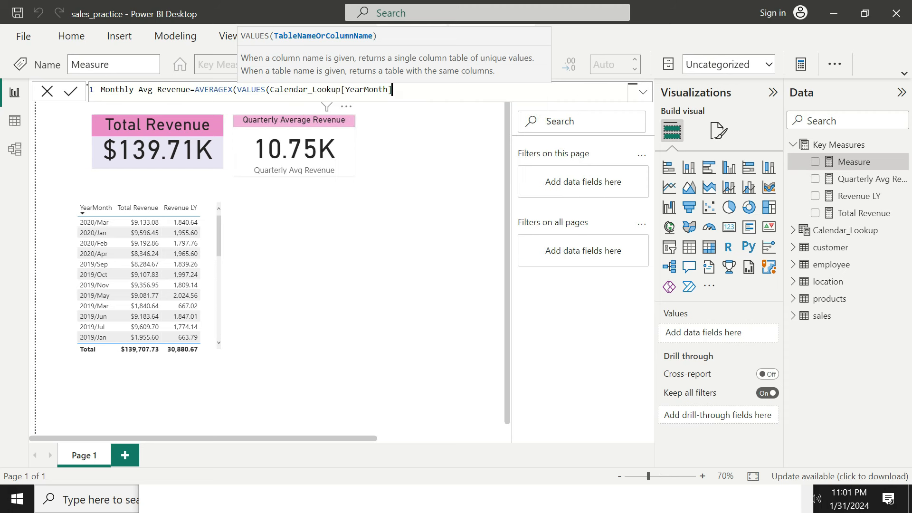
type("),")
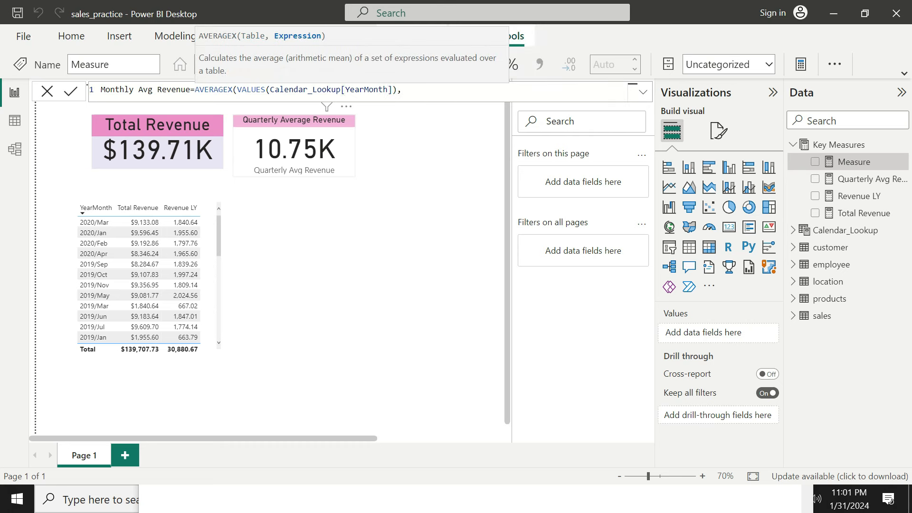
Step: Use [Total Revenue] as the AVERAGEX expression, close the formula and commit the Monthly Avg Revenue measure
type("to")
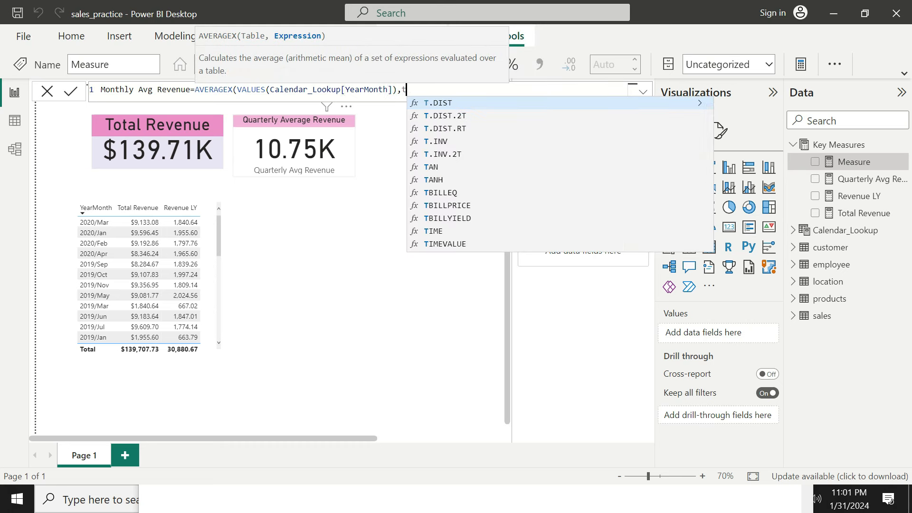
key("Tab")
type(")")
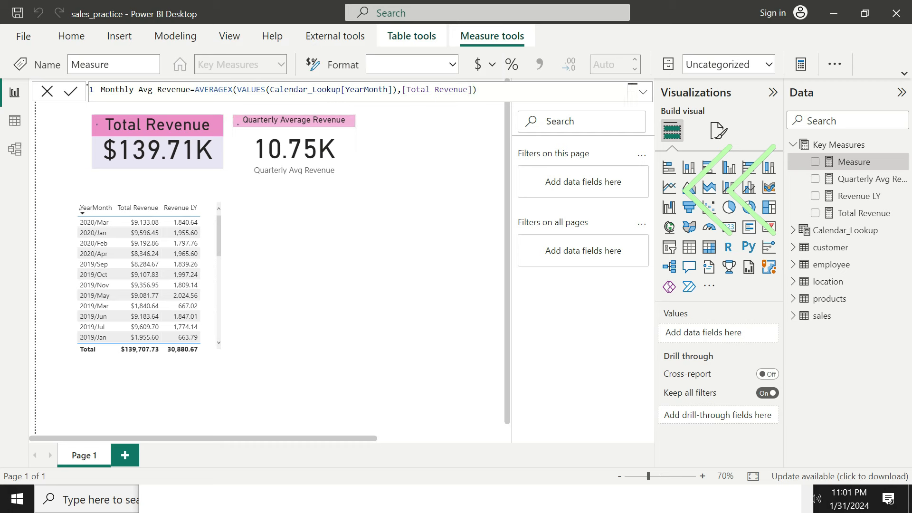
key("Return")
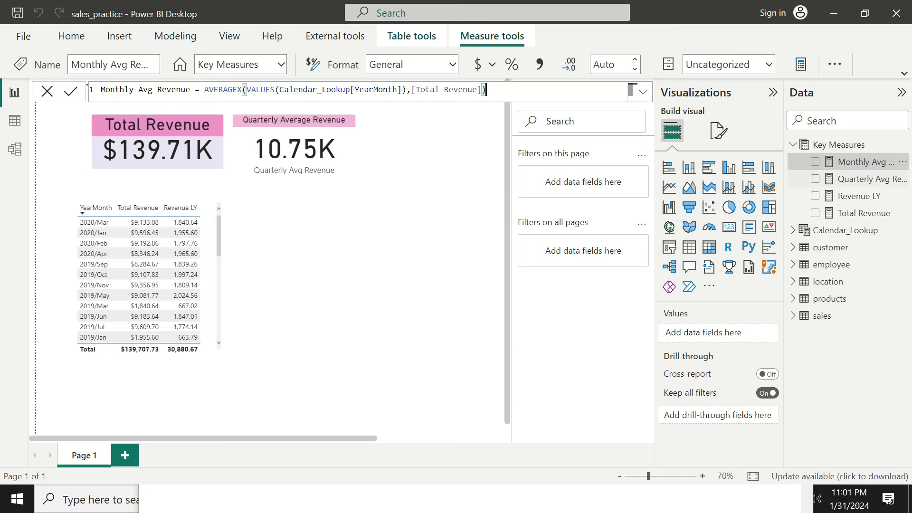
Step: Add Monthly Avg Revenue to the report as a card visual and turn on the card's title
left_click(815, 162)
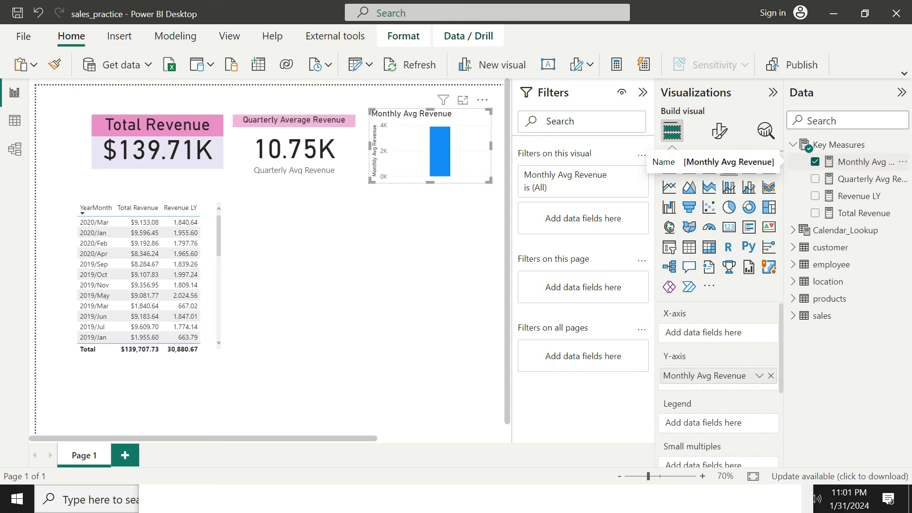
left_click(730, 227)
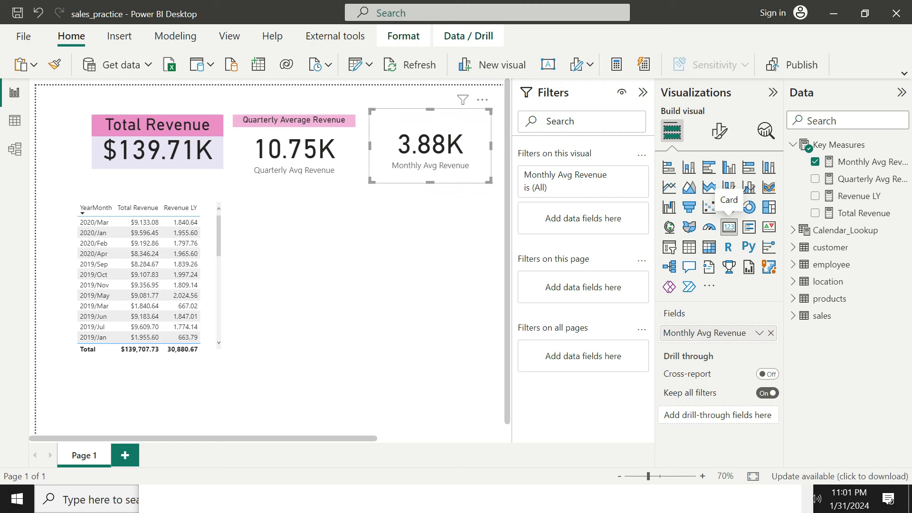
left_click(720, 131)
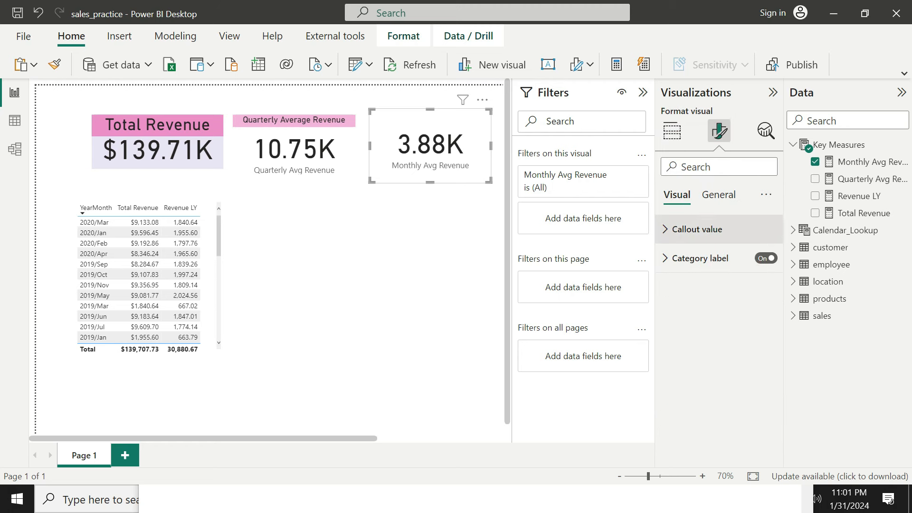
left_click(719, 195)
left_click(766, 258)
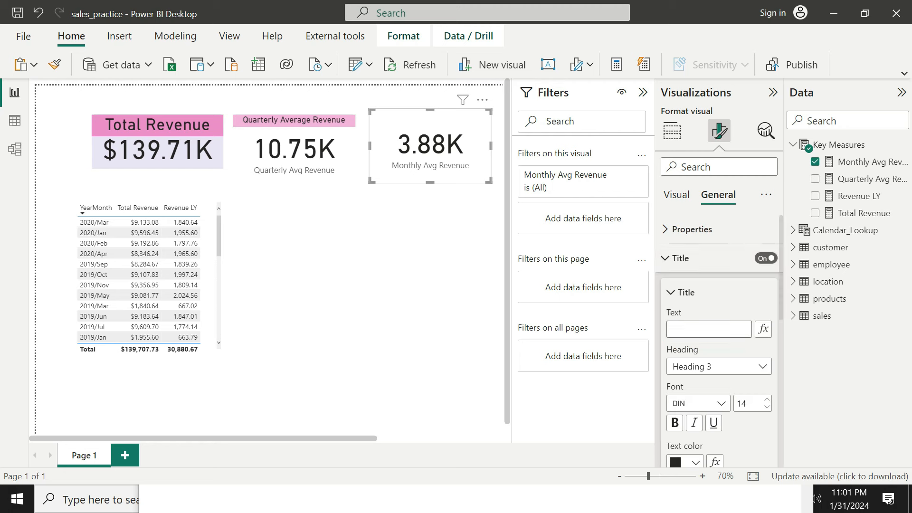
Step: Set the monthly card's title text to Monthly Average Revenue and deselect the card
type("Monthly")
type(" Ave")
type("rage Rev")
type("nue")
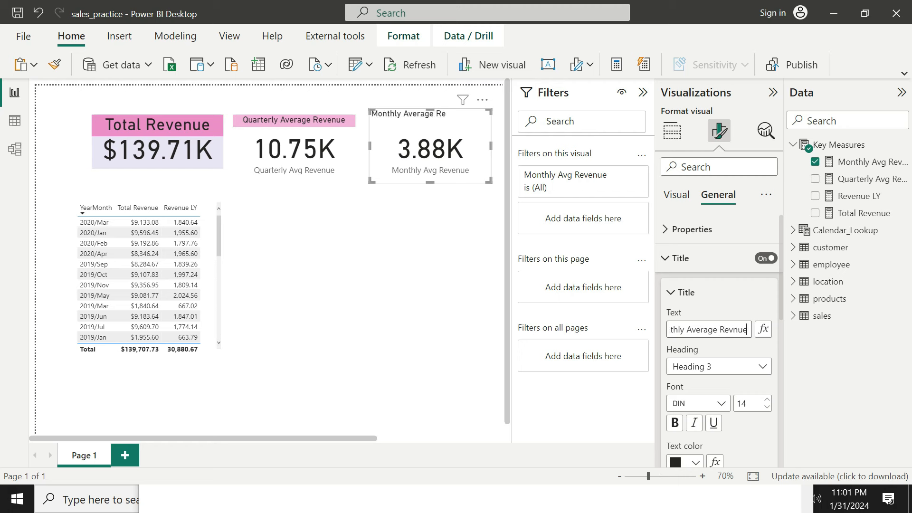
key("BackSpace")
key("BackSpace")
key("BackSpace")
type("enu")
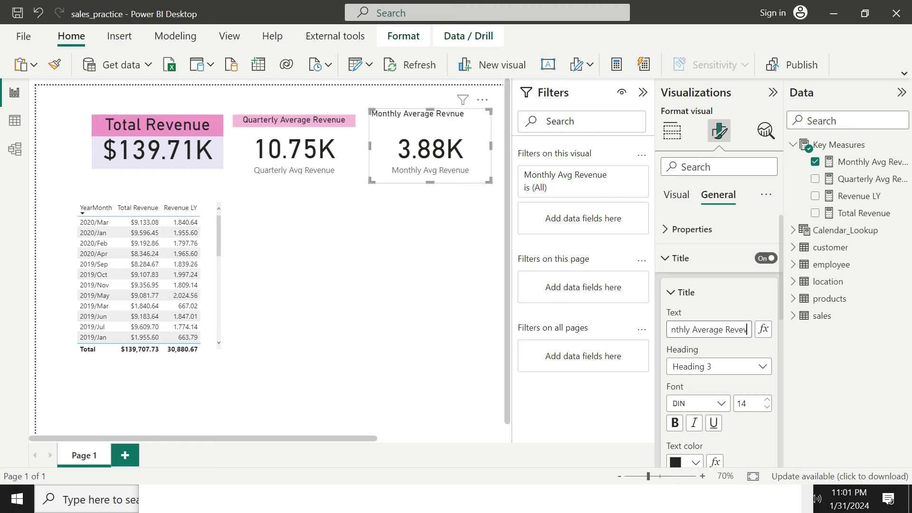
key("BackSpace")
key("BackSpace")
key("BackSpace")
key("BackSpace")
key("BackSpace")
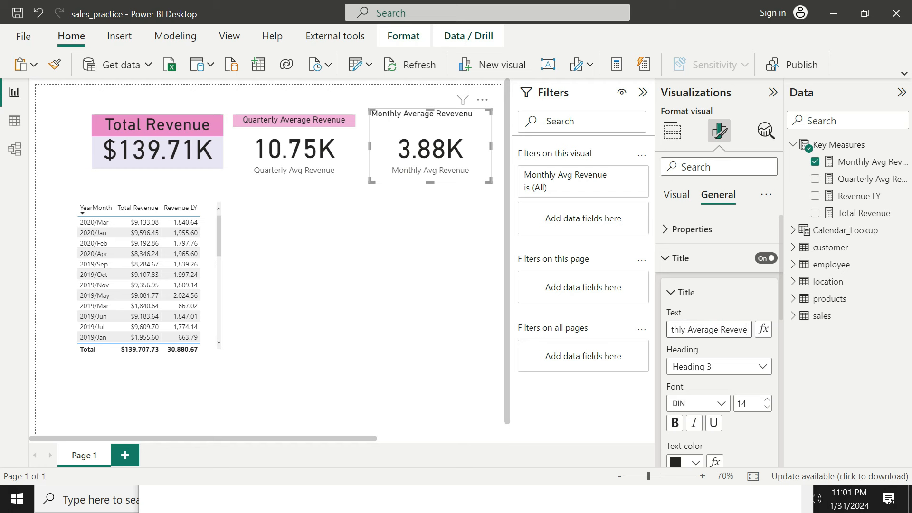
type("enue")
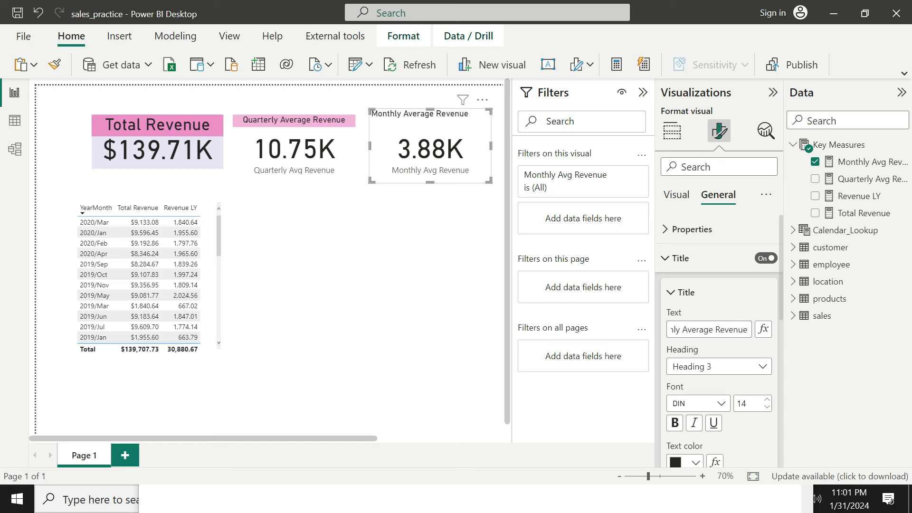
key("Escape")
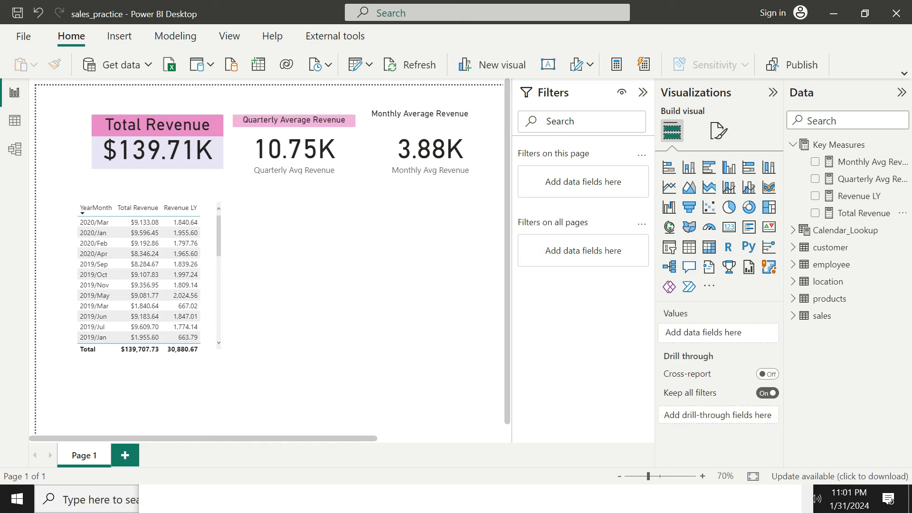
Step: Format the Monthly Avg Revenue and Quarterly Avg Revenue measures as dollar currency
left_click(861, 161)
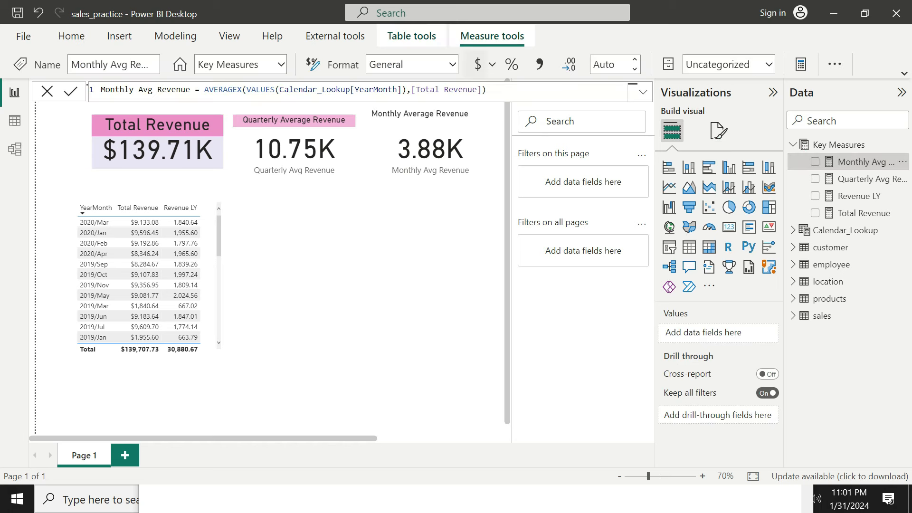
left_click(478, 64)
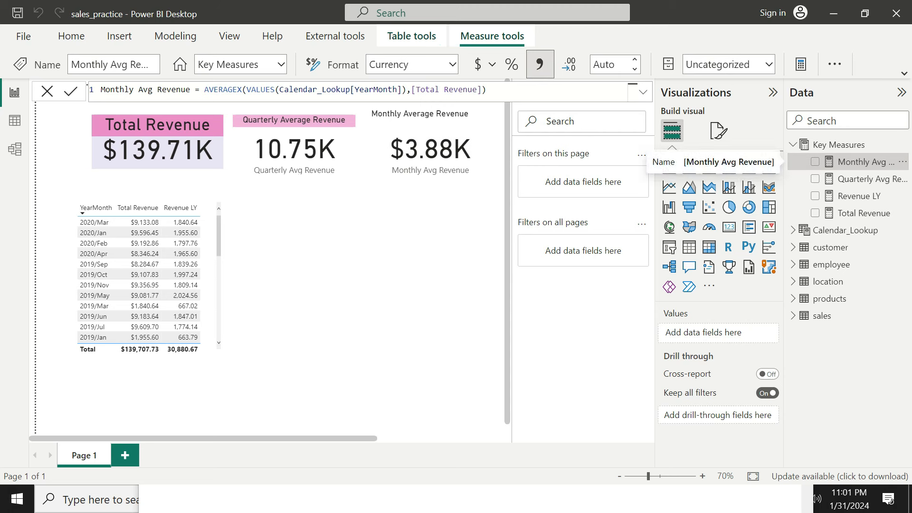
left_click(861, 179)
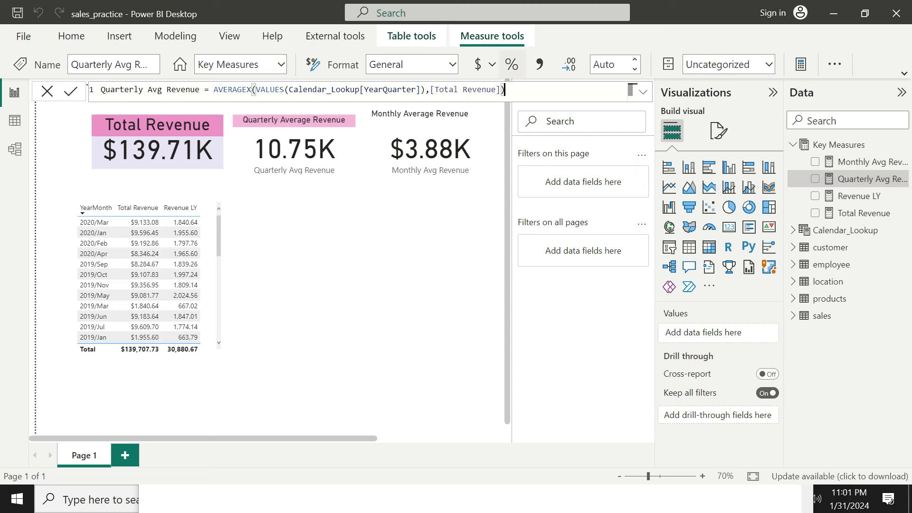
left_click(478, 65)
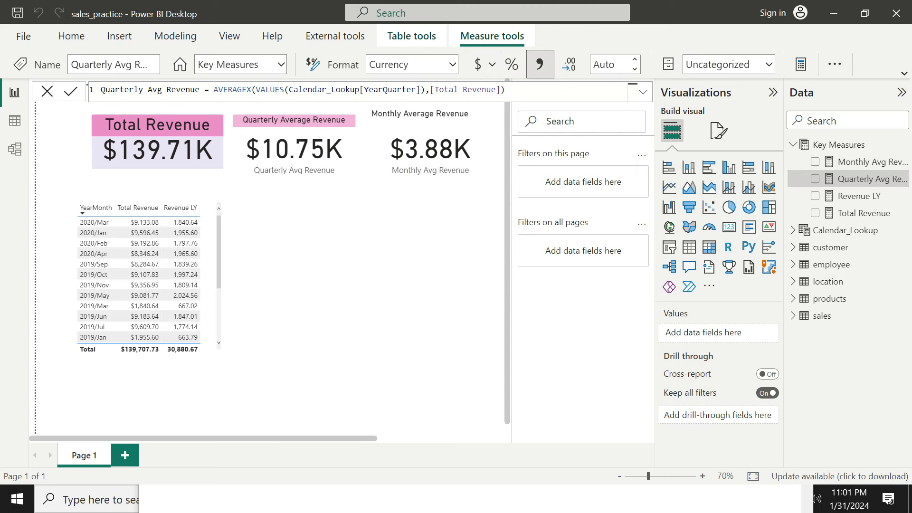